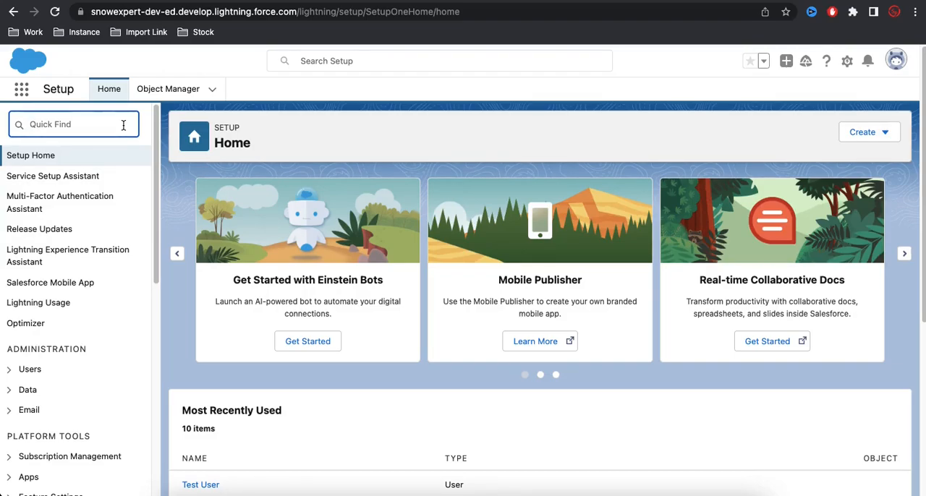
Find the Users page in Setup by searching for "user" and open the Test User record for editing.
type("user")
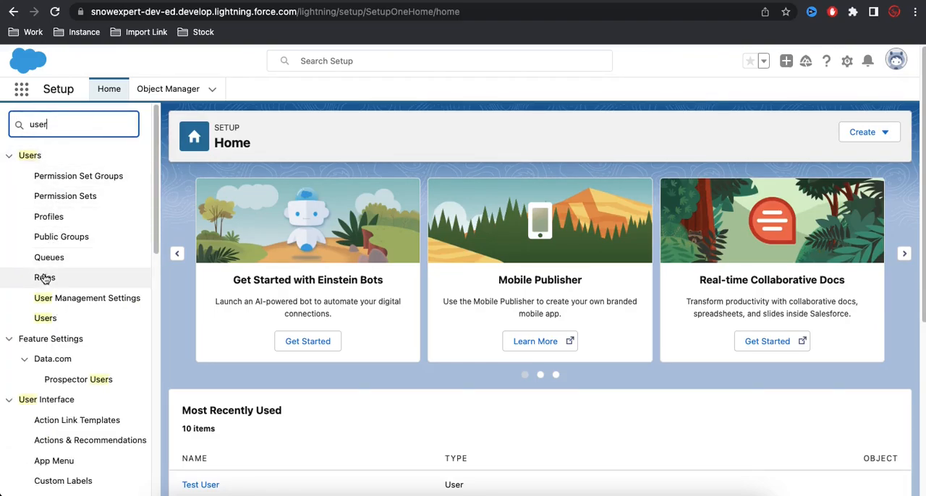
left_click(46, 319)
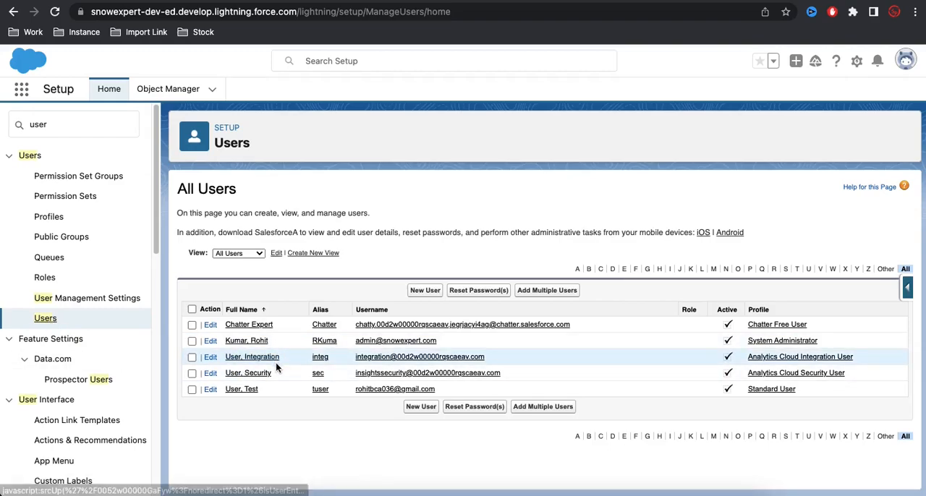
left_click(213, 392)
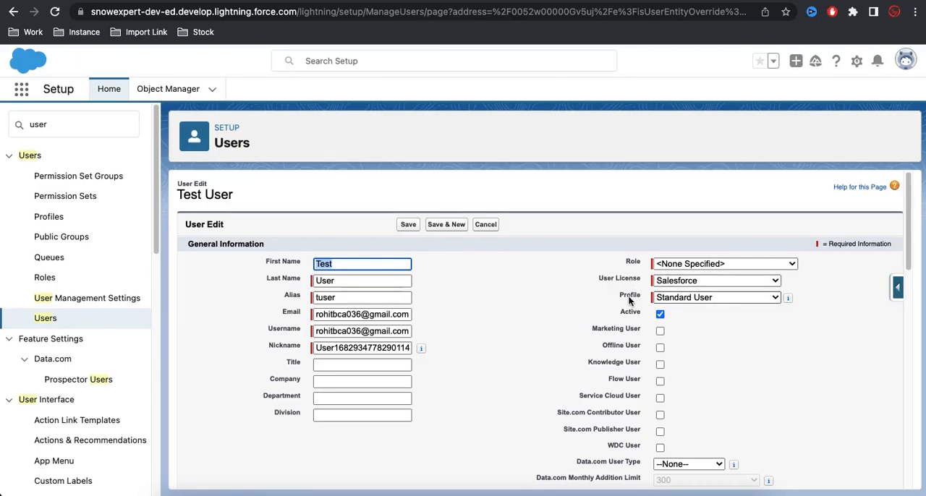
Examine the available user licenses and the profiles offered under the Salesforce license.
left_click(659, 284)
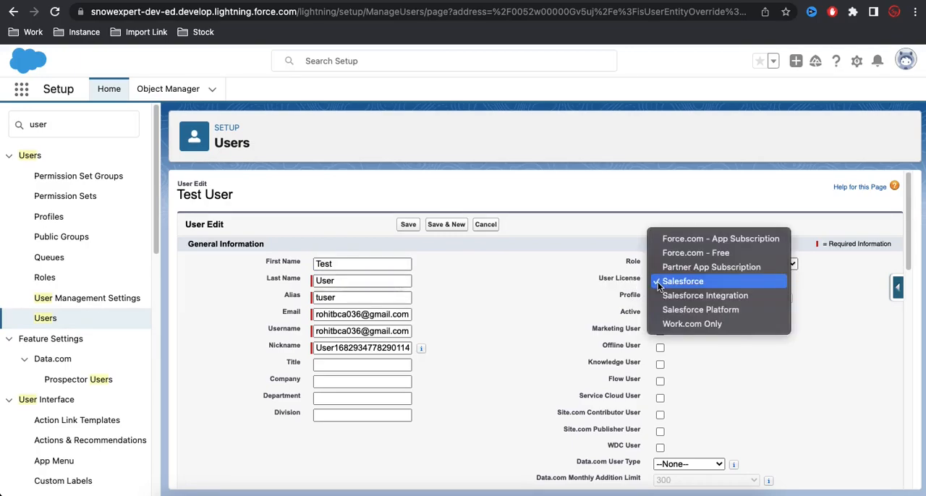
left_click(600, 289)
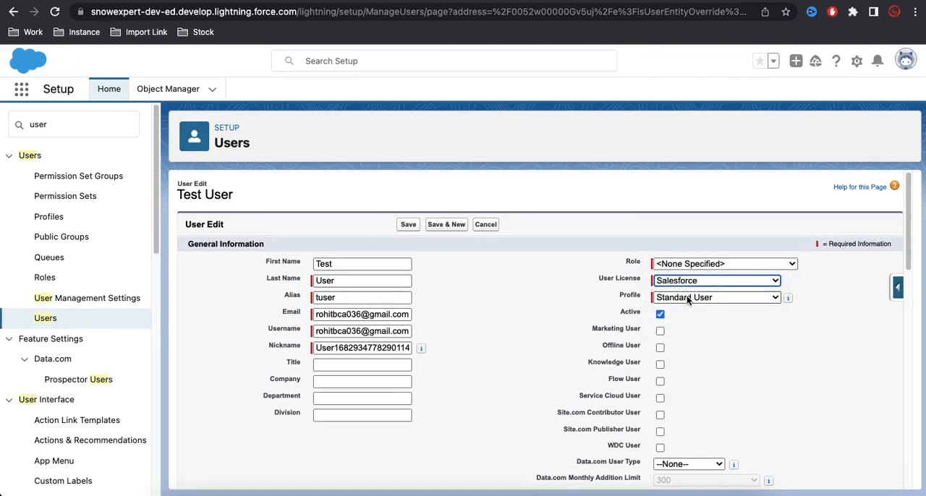
left_click(686, 295)
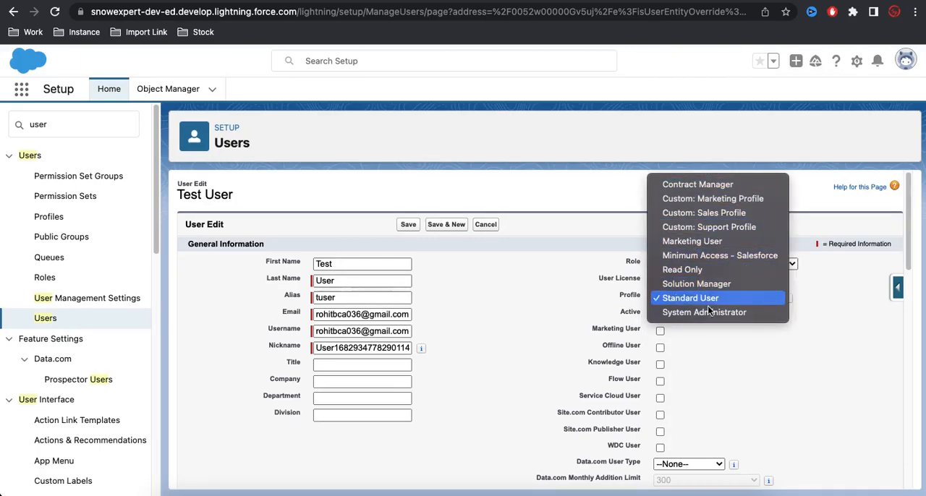
left_click(727, 345)
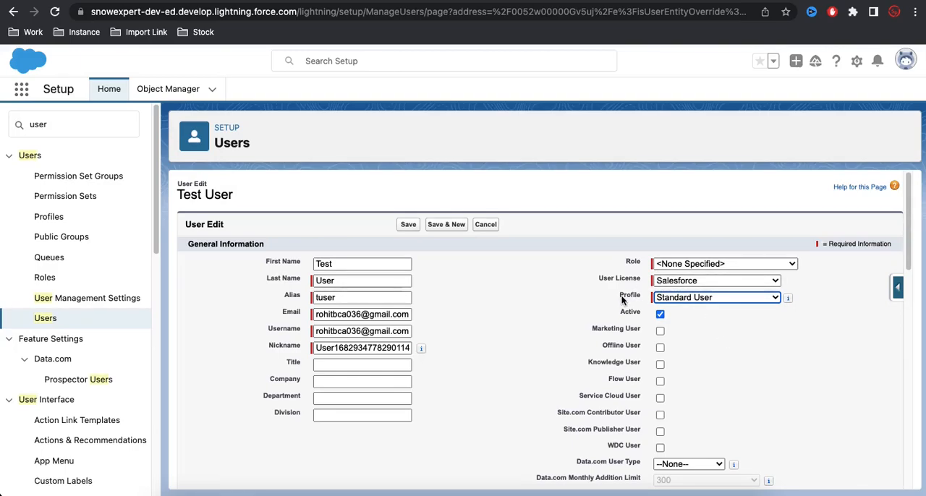
left_click(671, 281)
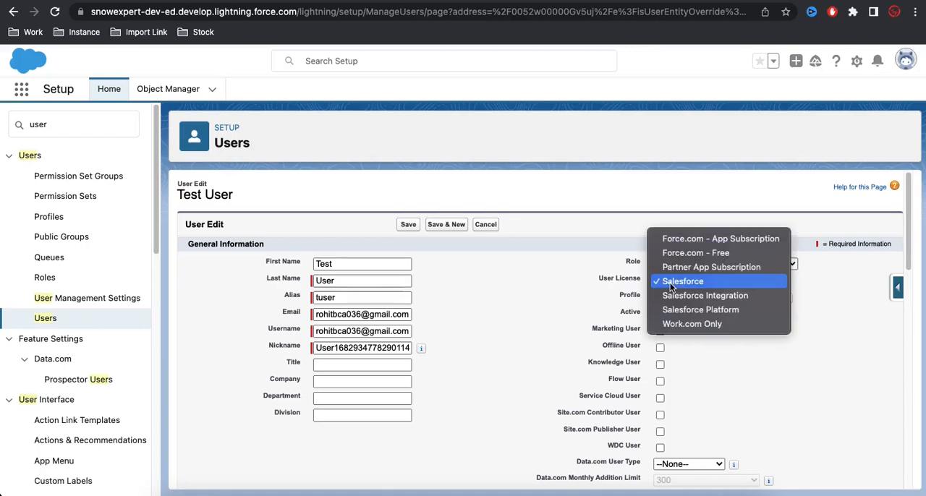
left_click(600, 293)
left_click(694, 297)
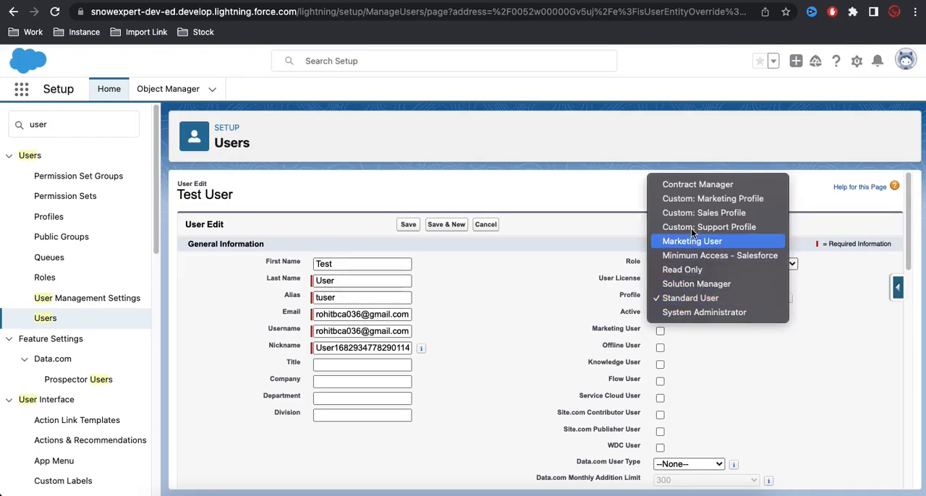
left_click(719, 355)
left_click(699, 282)
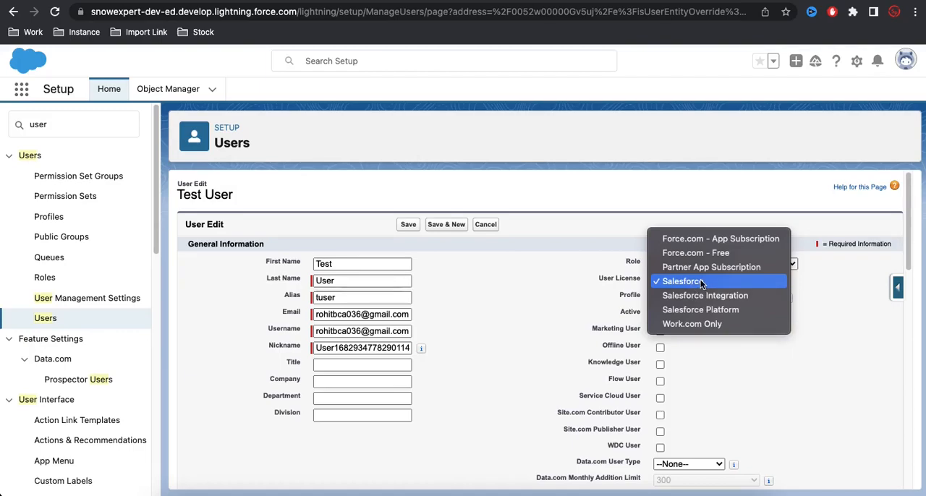
left_click(705, 359)
left_click(699, 299)
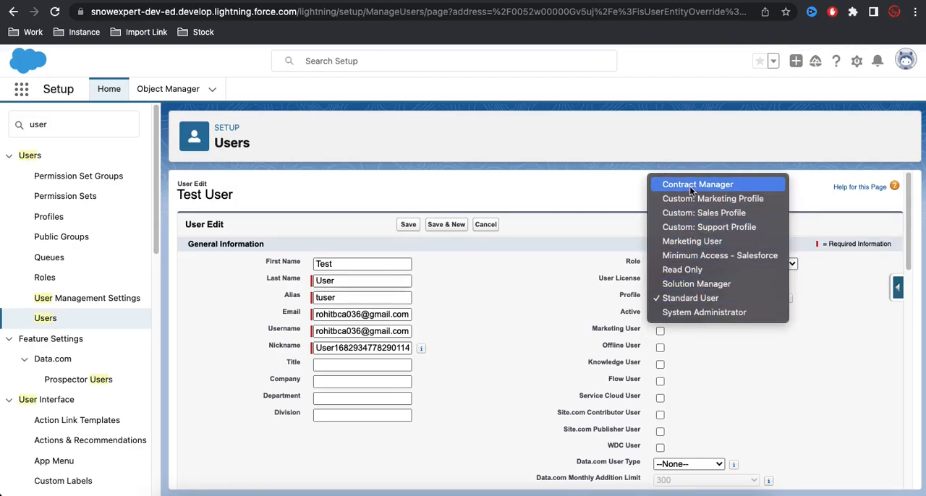
left_click(693, 324)
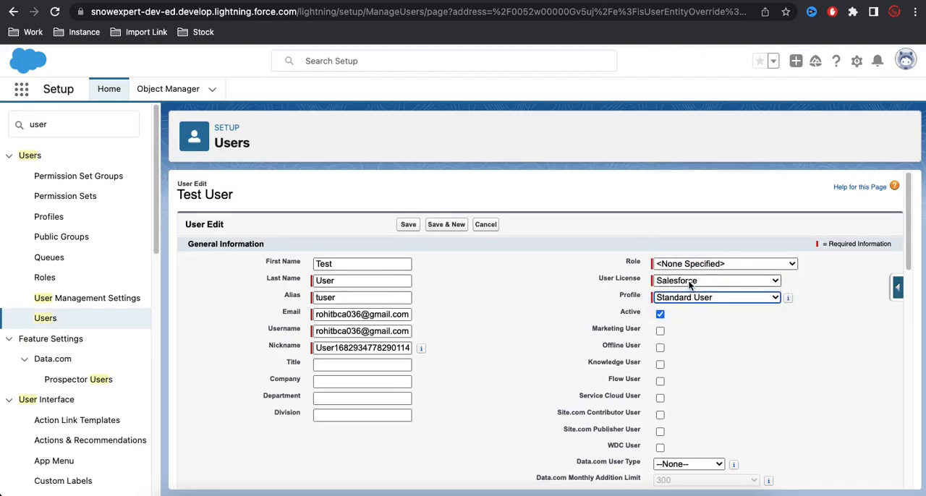
Set the user license to Salesforce Integration and Salesforce Platform in turn, checking the profiles offered for each.
left_click(690, 285)
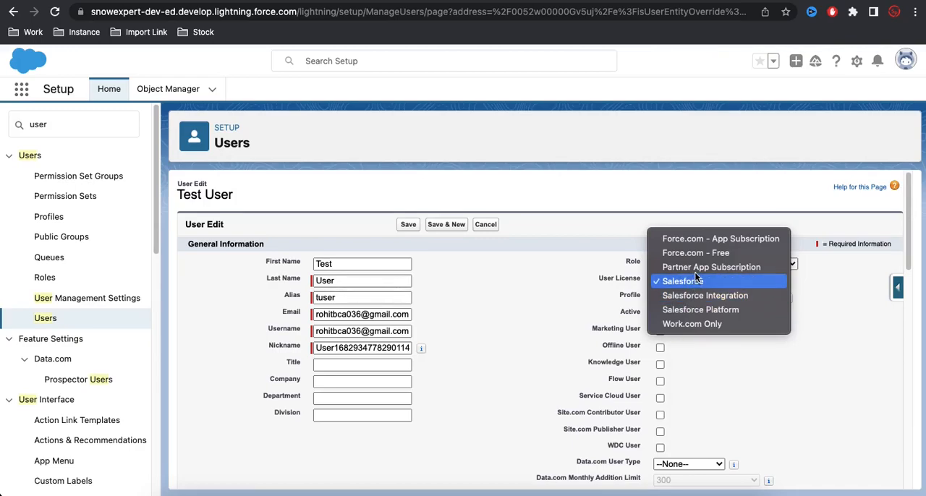
left_click(691, 299)
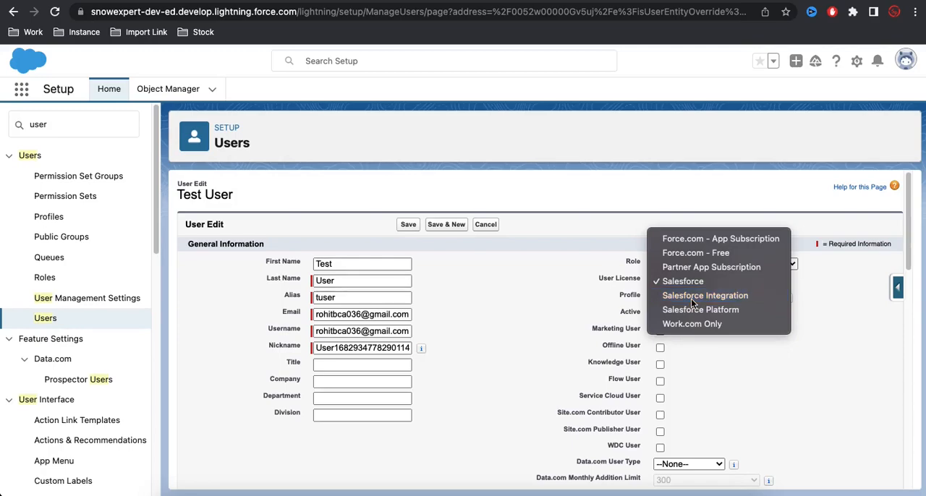
left_click(691, 296)
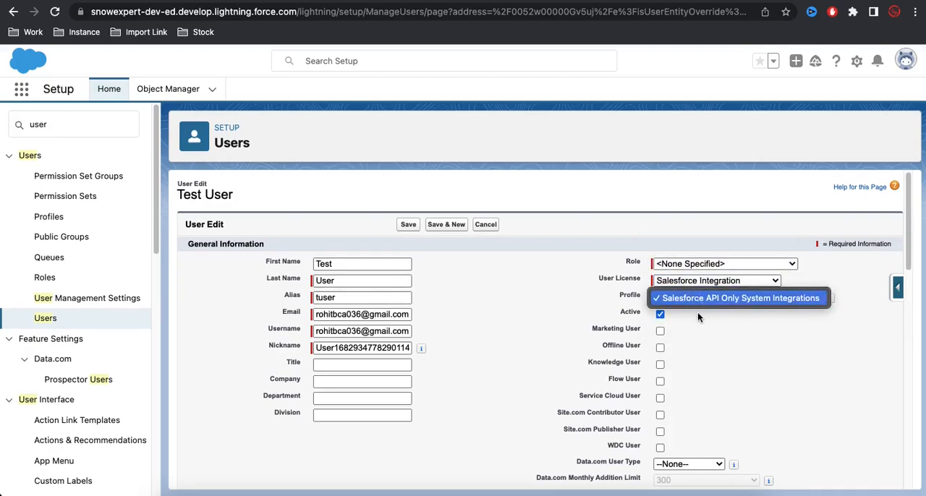
left_click(695, 298)
left_click(708, 281)
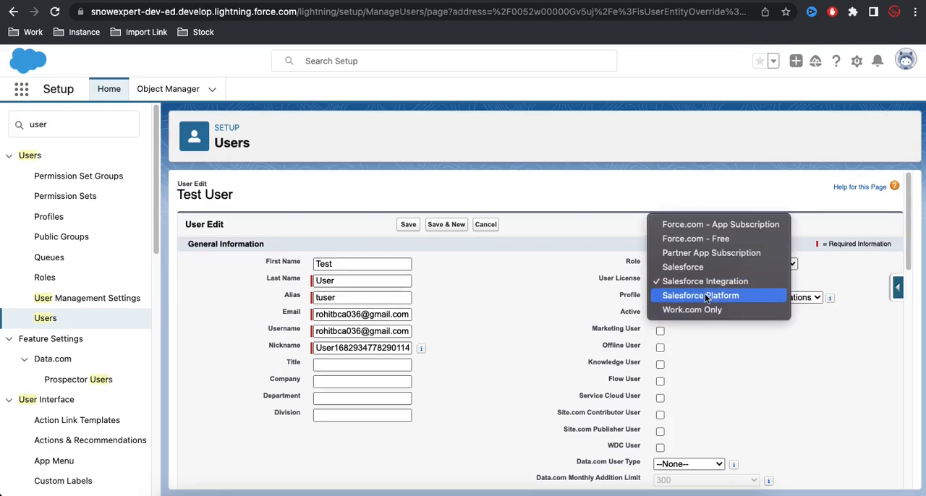
left_click(703, 296)
left_click(704, 296)
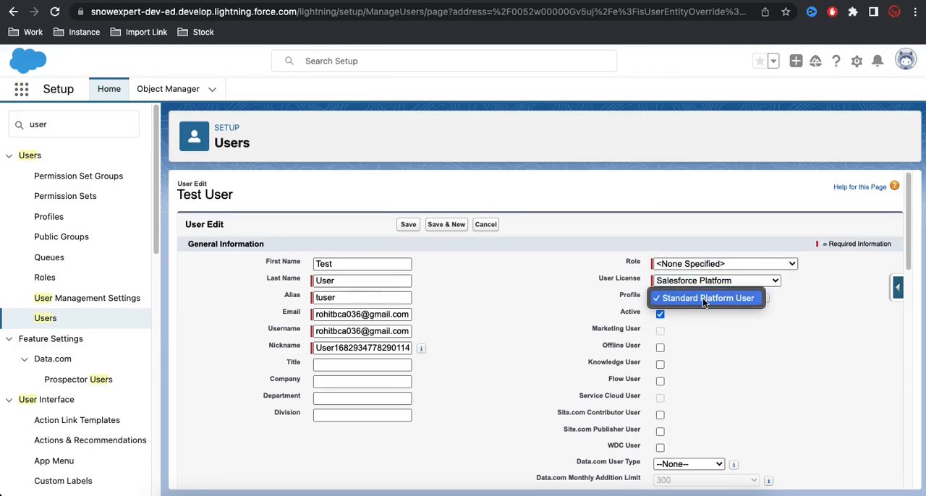
left_click(711, 294)
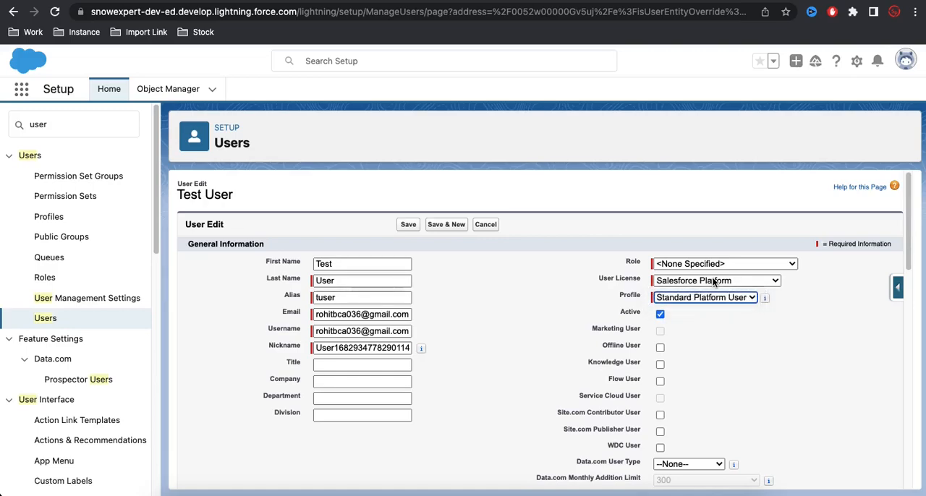
Set the user license to Work.com Only and Force.com - App Subscription in turn, checking the profiles offered for each.
left_click(712, 282)
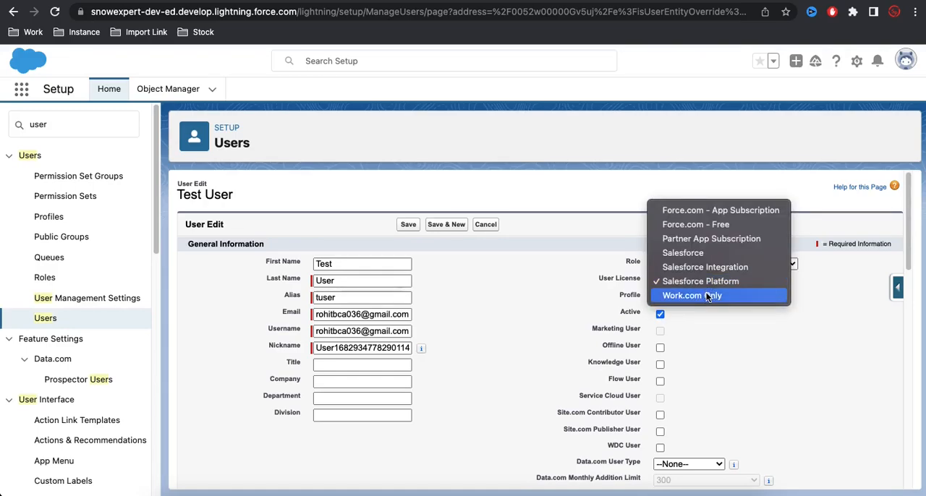
left_click(707, 297)
left_click(706, 299)
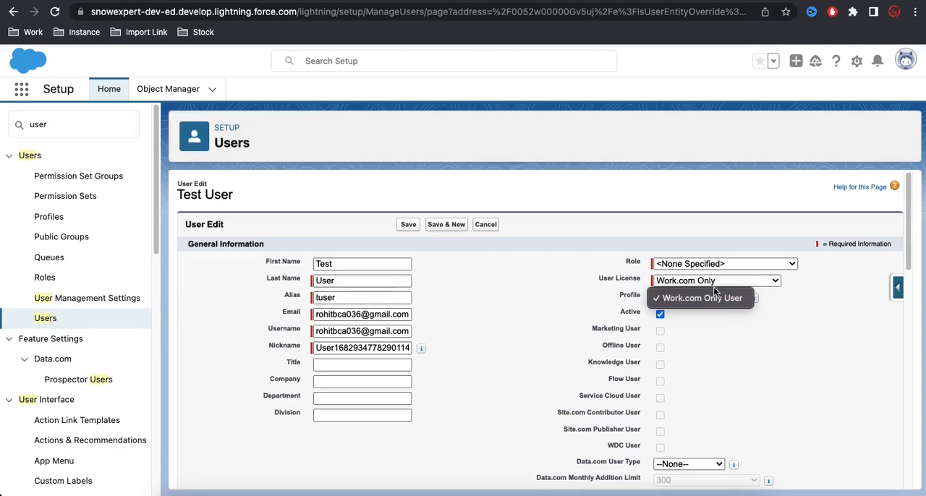
left_click(716, 293)
left_click(714, 278)
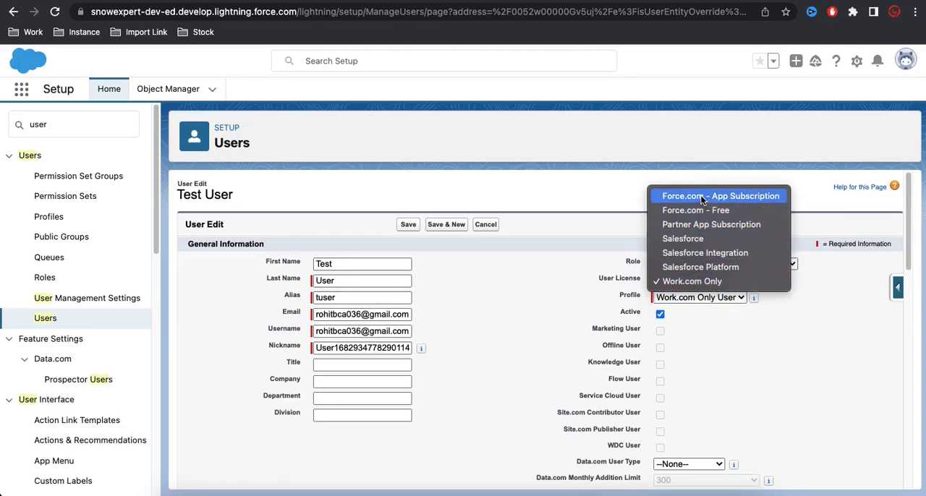
left_click(701, 200)
left_click(698, 296)
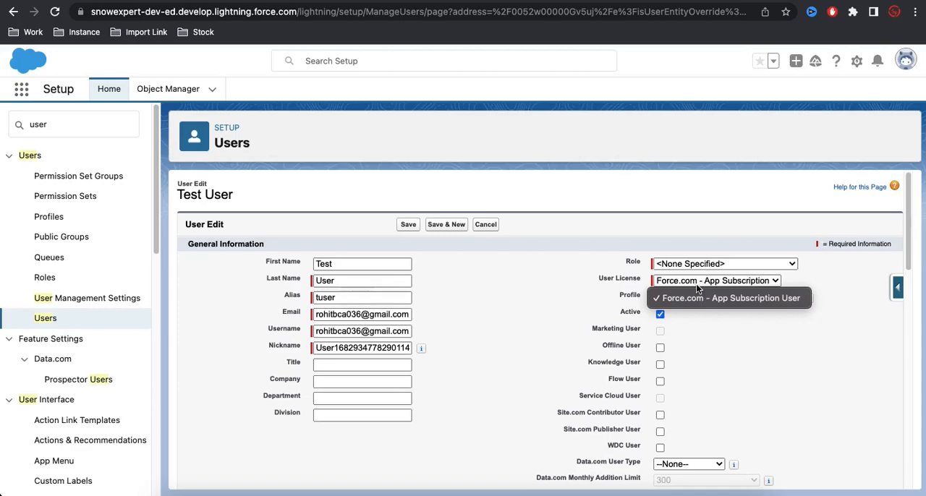
left_click(696, 284)
Set the user license to Force.com - Free and Partner App Subscription in turn, checking the profiles offered for each.
left_click(696, 282)
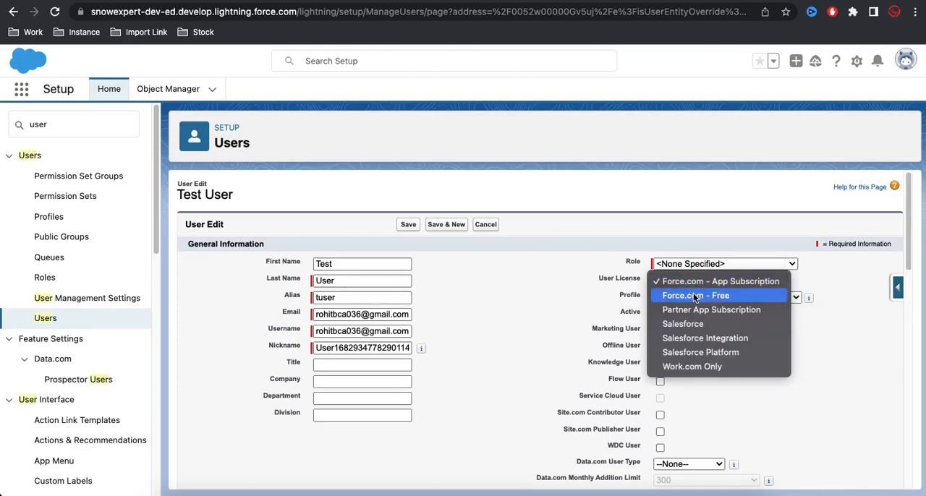
left_click(695, 298)
left_click(703, 299)
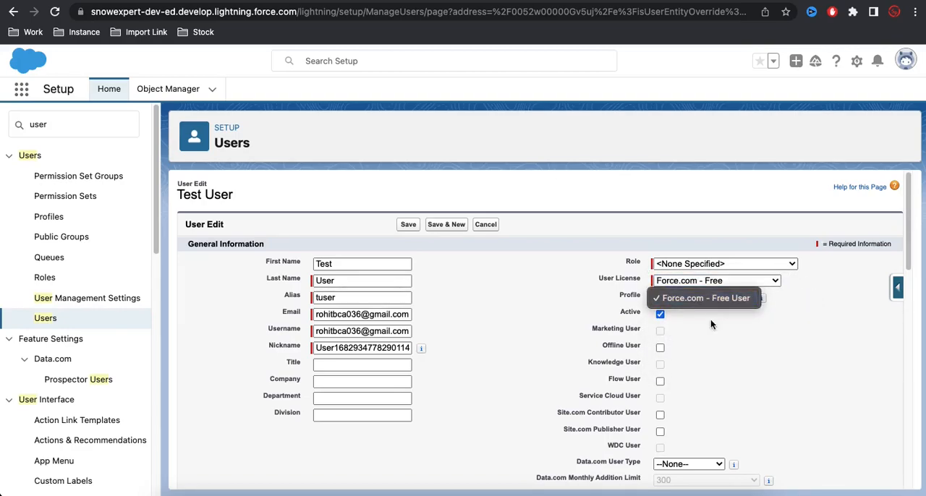
left_click(710, 319)
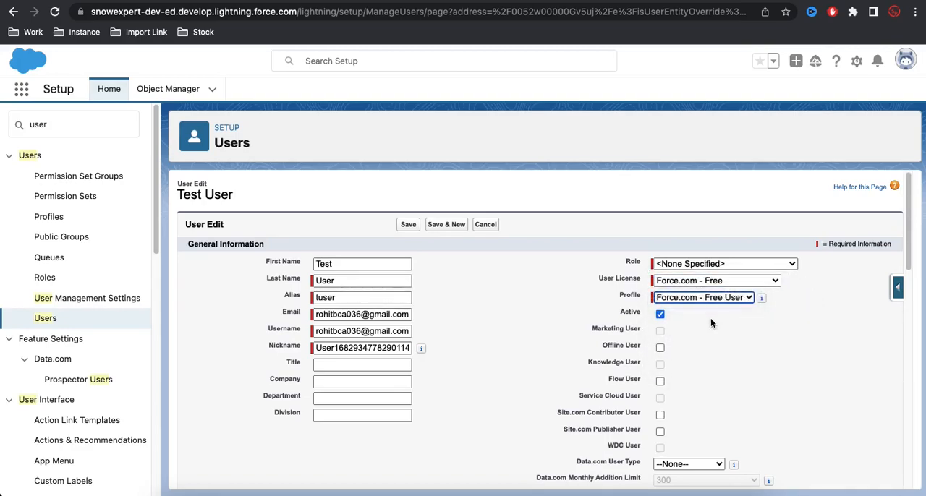
left_click(703, 282)
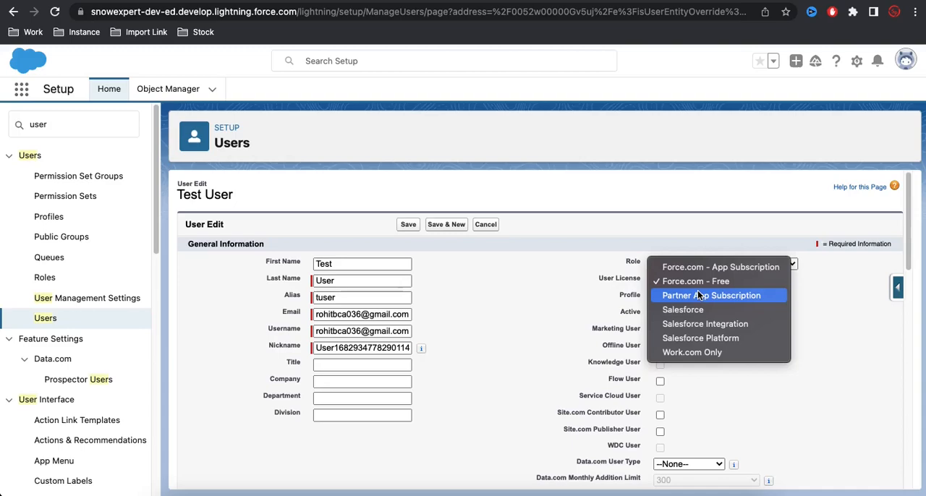
left_click(702, 295)
left_click(701, 299)
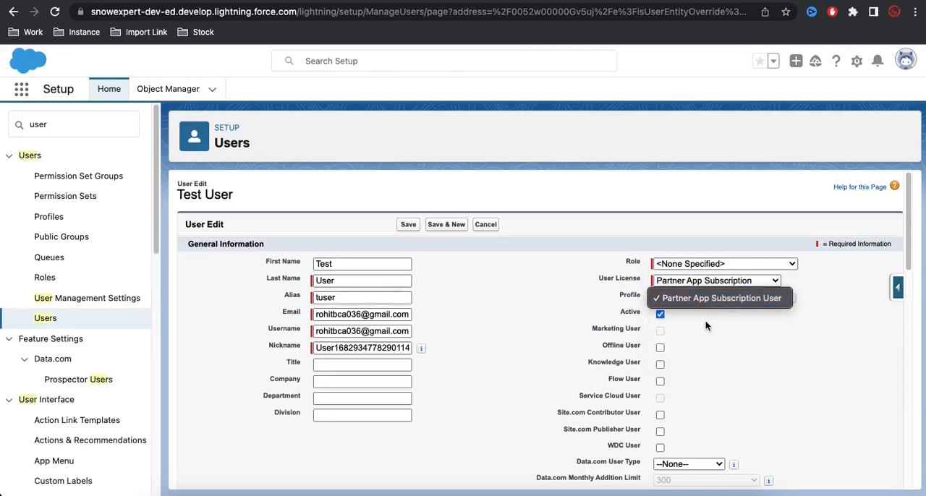
left_click(705, 320)
Set the user license to Salesforce and review its list of profiles without choosing one.
left_click(704, 281)
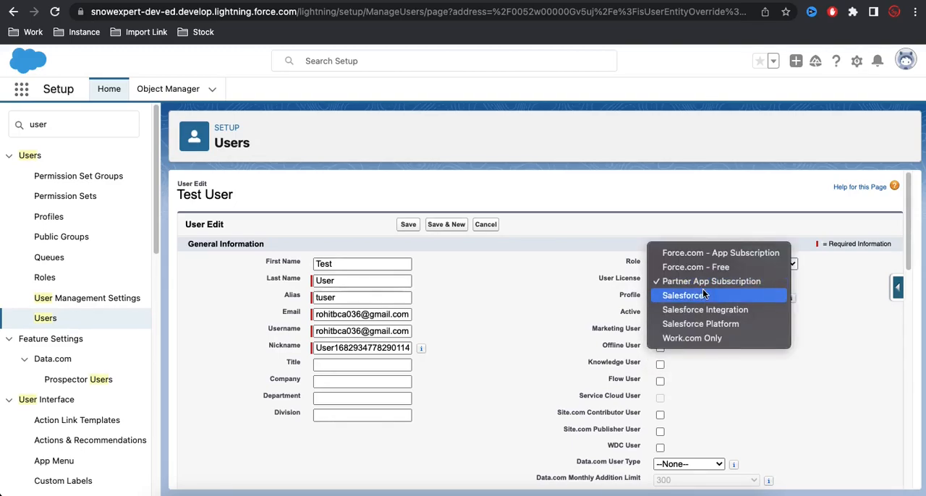
left_click(702, 295)
left_click(703, 296)
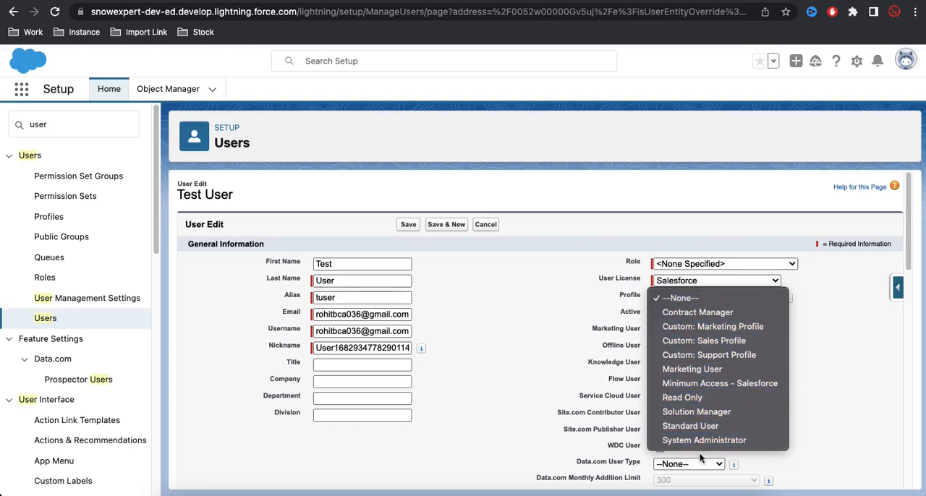
left_click(812, 376)
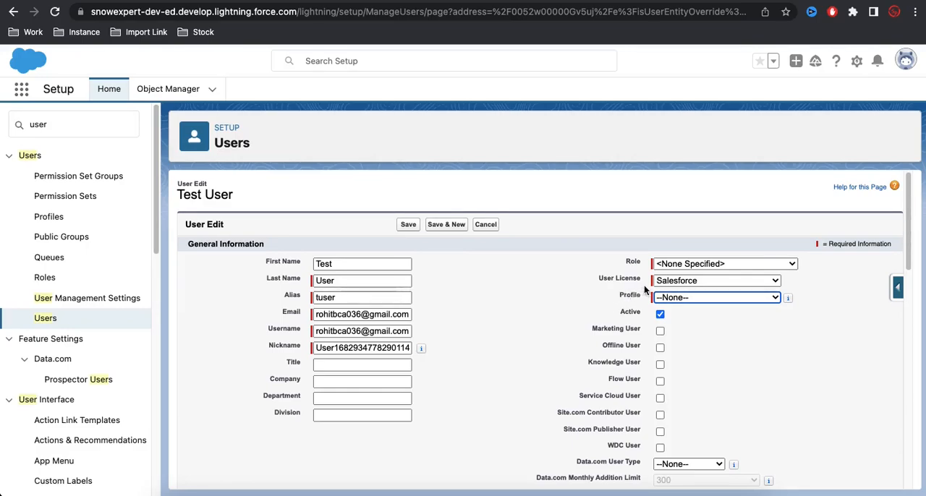
Switch the user license to Salesforce Integration and back to Salesforce, comparing the profiles available for each.
left_click(678, 281)
left_click(678, 295)
left_click(710, 297)
left_click(710, 300)
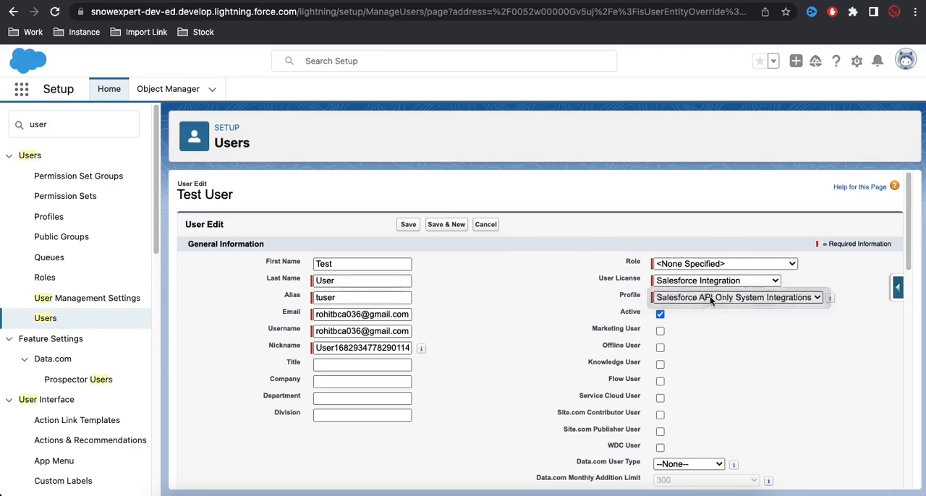
left_click(710, 281)
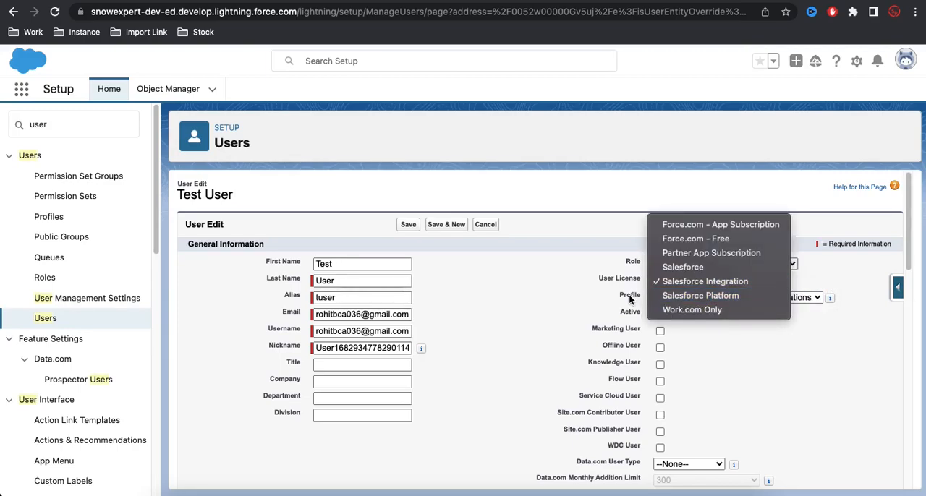
left_click(669, 268)
left_click(681, 295)
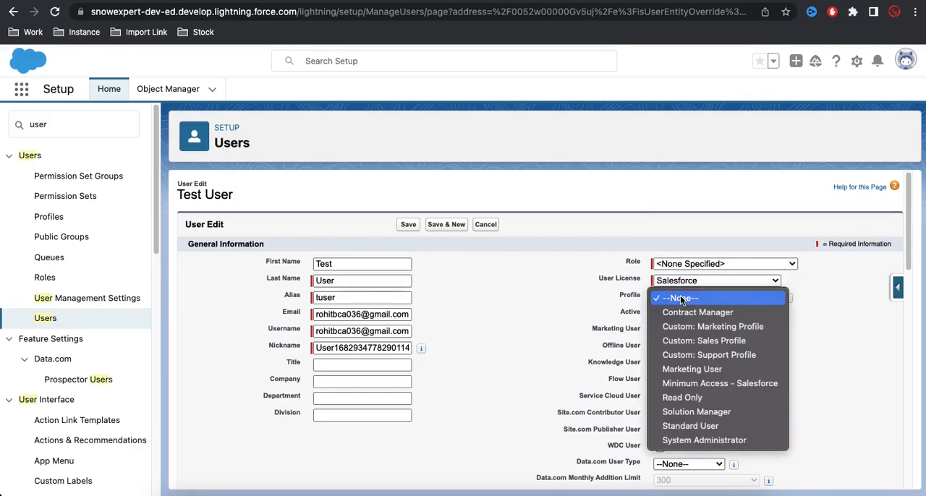
left_click(836, 342)
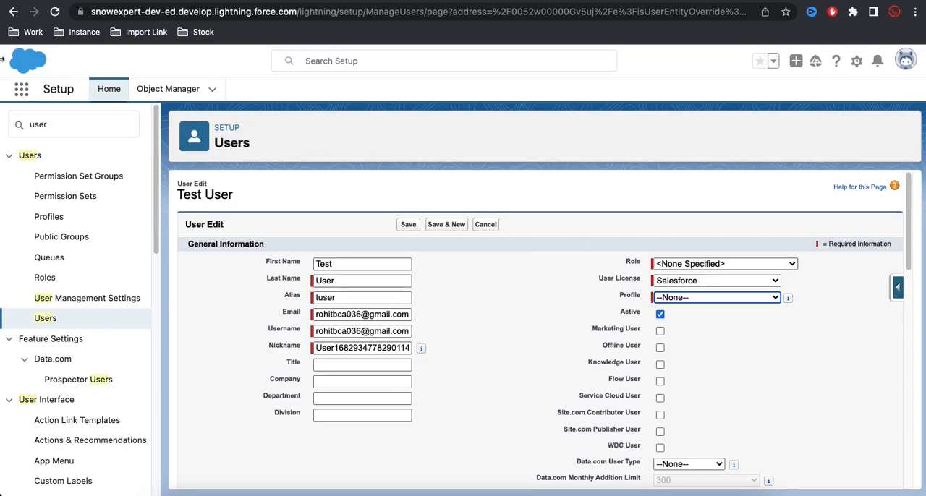
Search Setup for "company" and open the Company Information page in a separate browser tab.
left_click(55, 127)
key("BackSpace")
key("BackSpace")
key("BackSpace")
key("BackSpace")
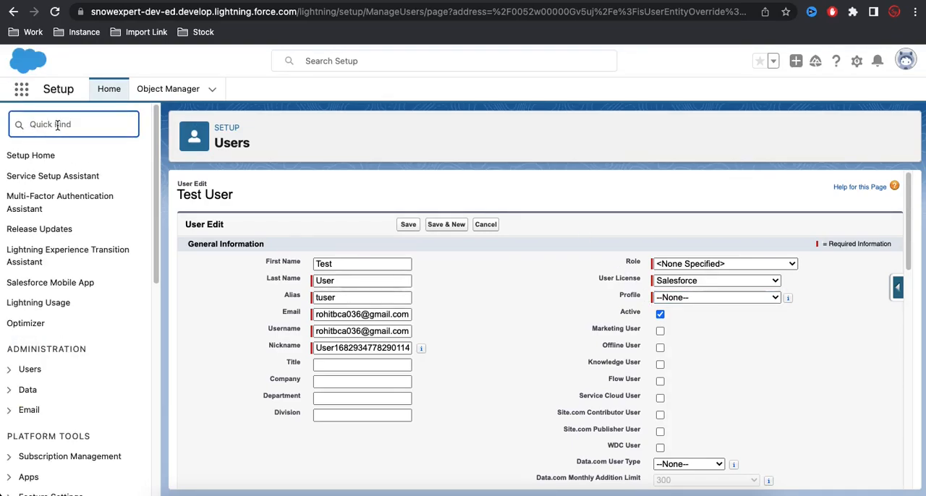
type("com")
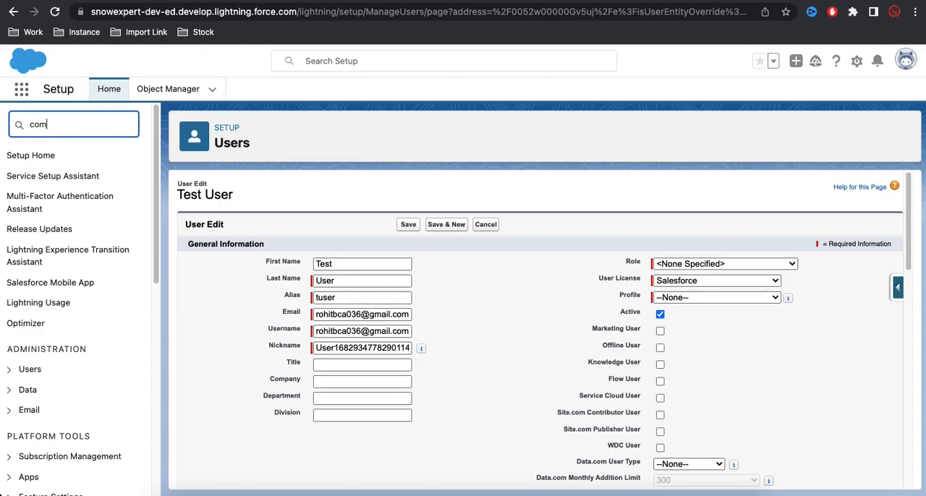
type("p")
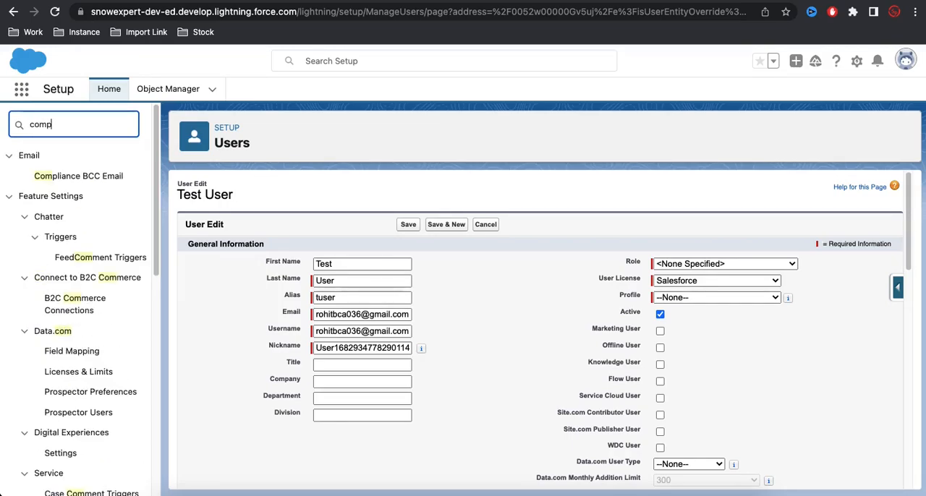
type("any")
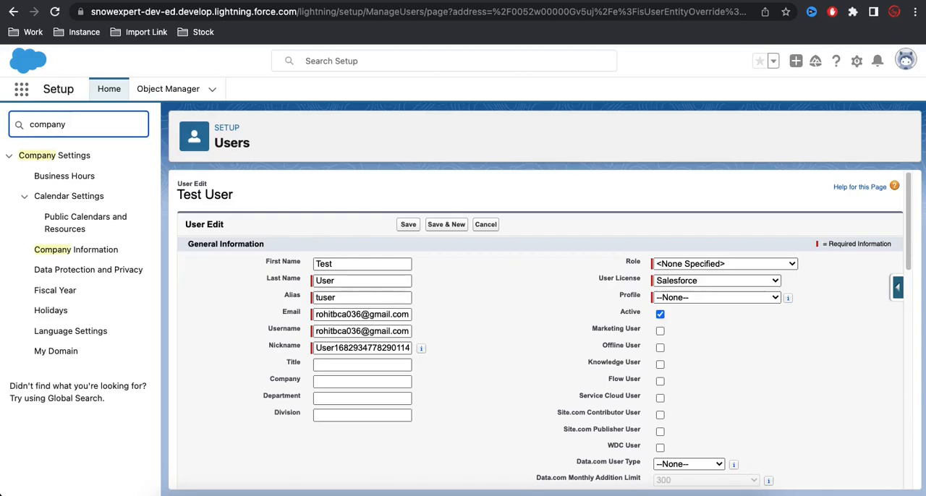
left_click(76, 257)
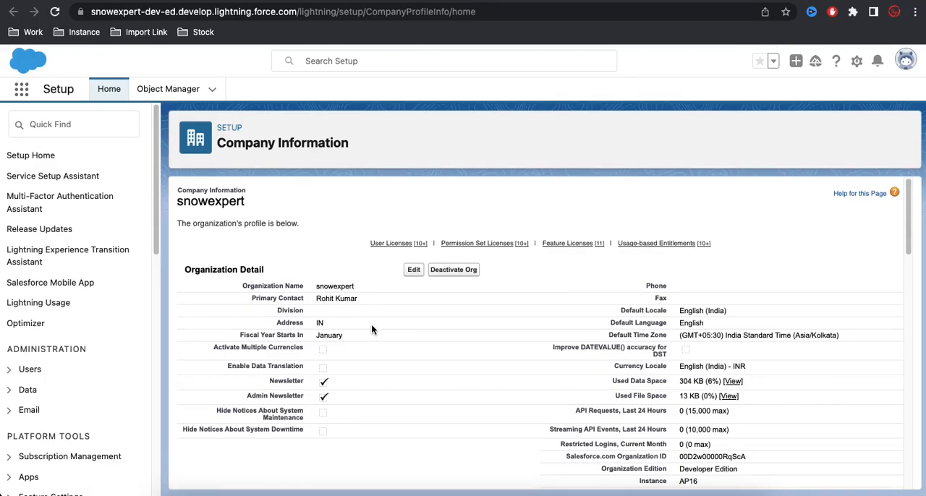
Examine the total, used and remaining counts in the User Licenses table on the Company Information page.
scroll(372, 329, "down", 5)
scroll(371, 325, "down", 3)
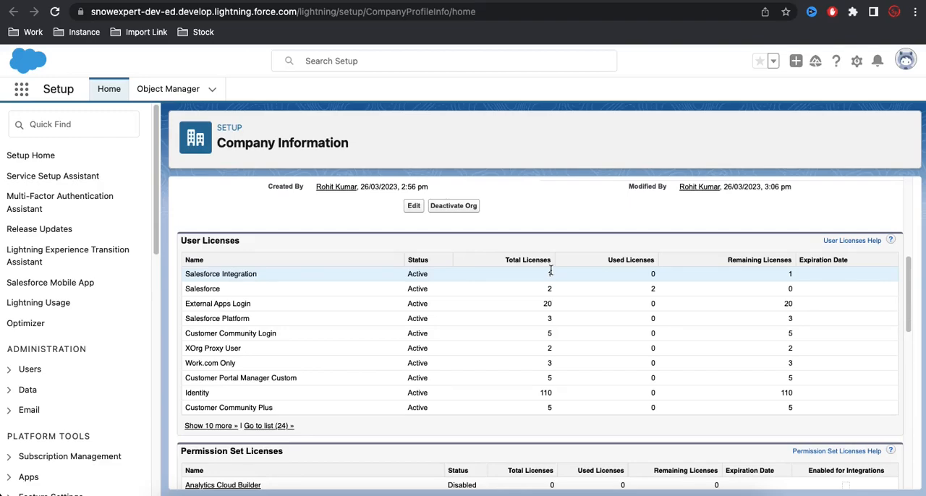
left_click(186, 2)
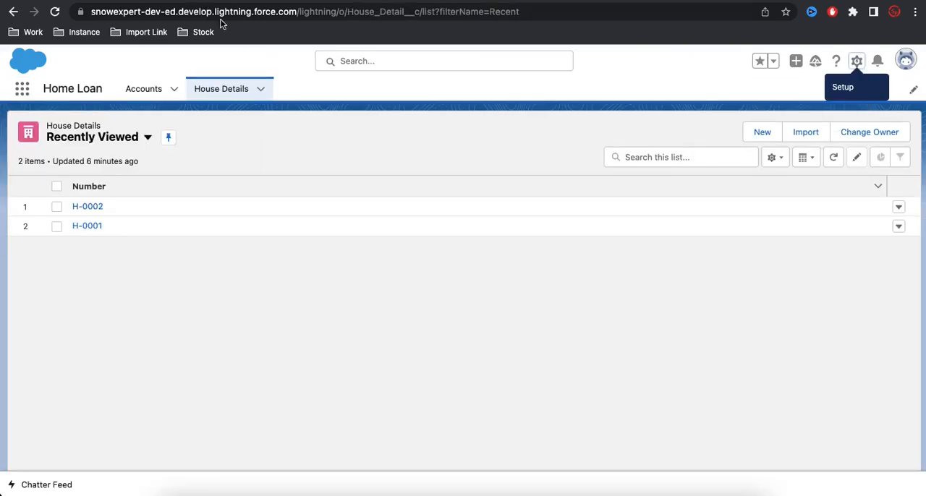
left_click(400, 1)
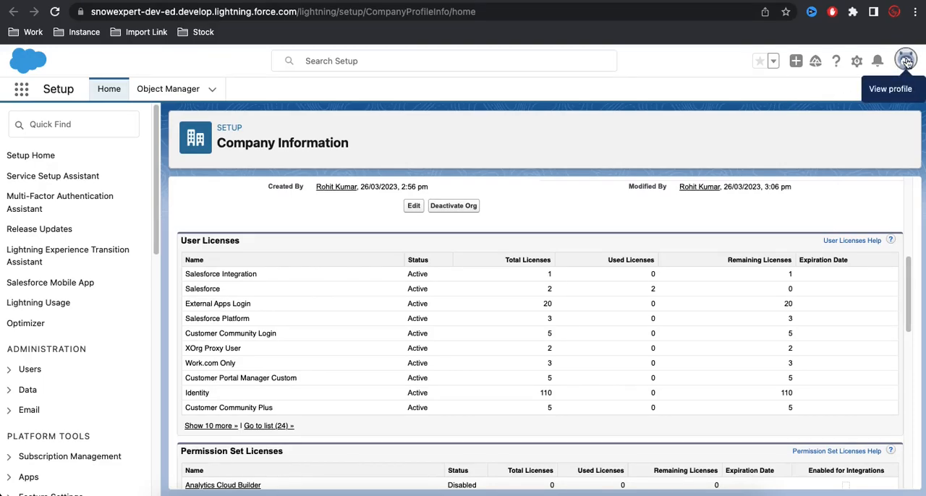
Return to the test user's edit form and set the profile to System Administrator.
left_click(283, 3)
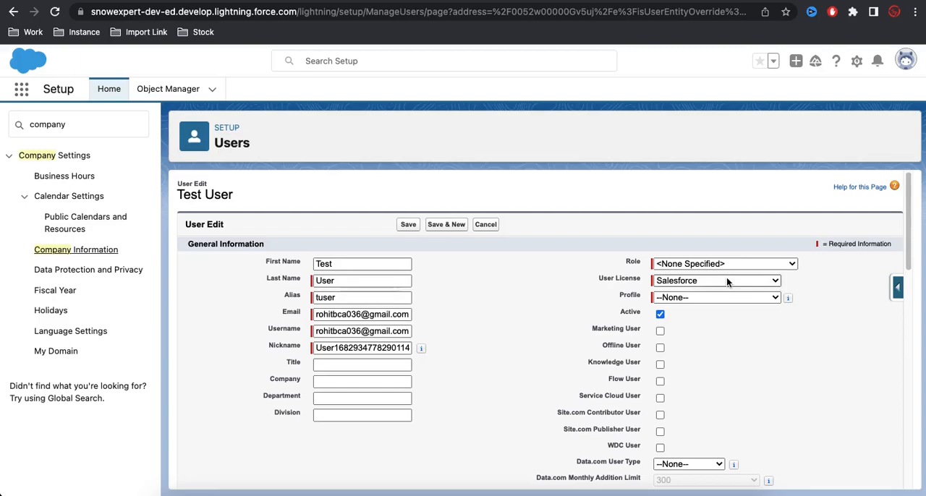
left_click(702, 298)
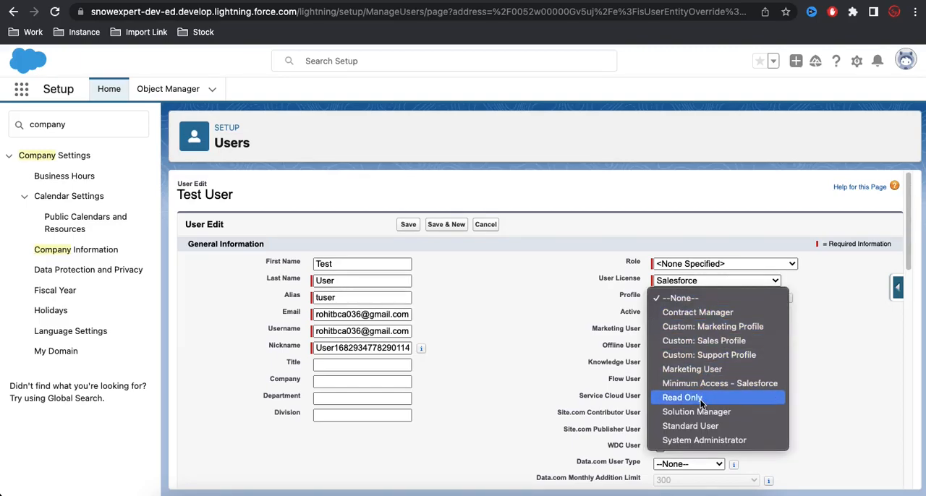
left_click(699, 441)
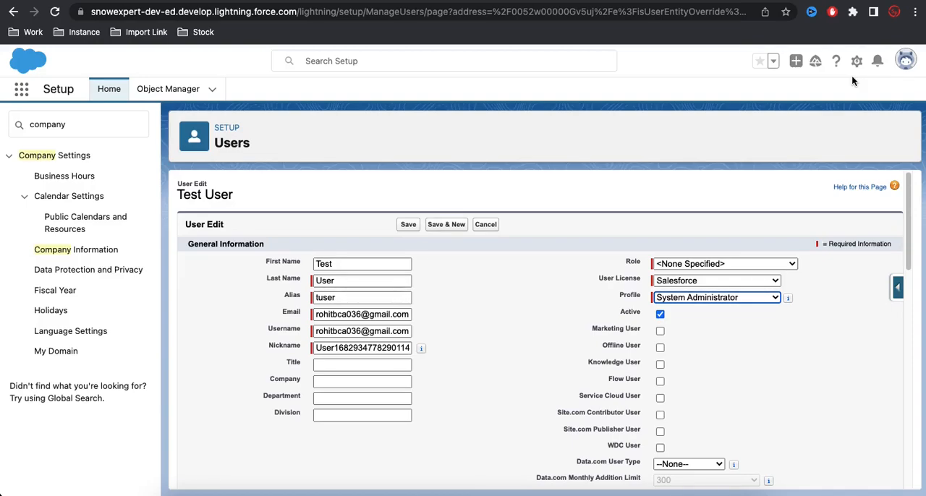
Open the full App Launcher, examine the apps and items available to the administrator, and close it.
left_click(23, 89)
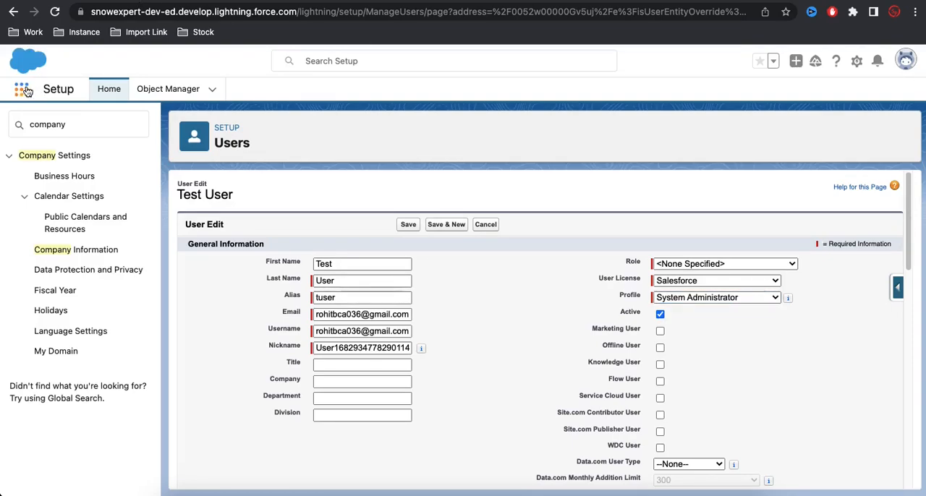
left_click(48, 318)
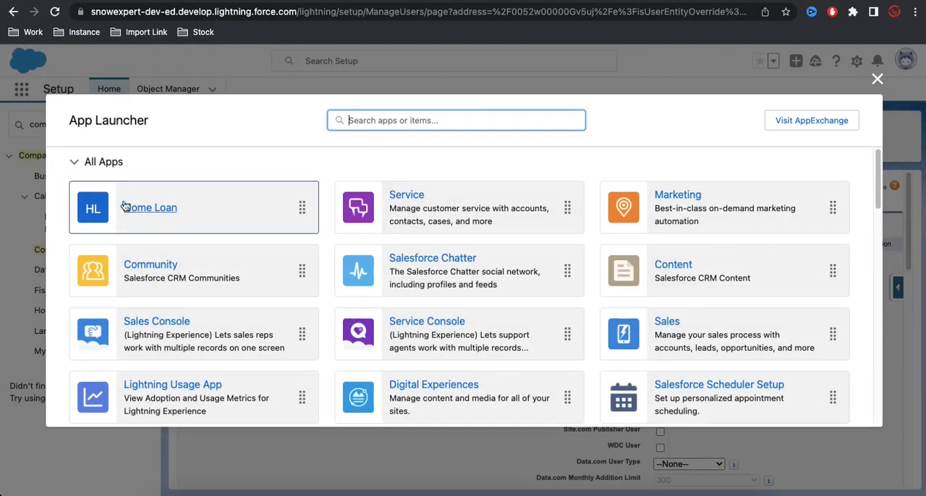
scroll(128, 285, "down", 5)
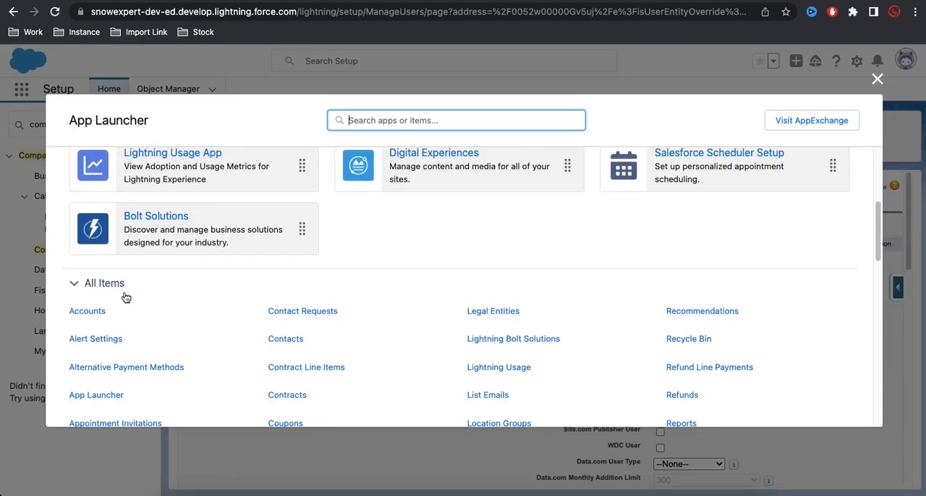
scroll(132, 304, "up", 5)
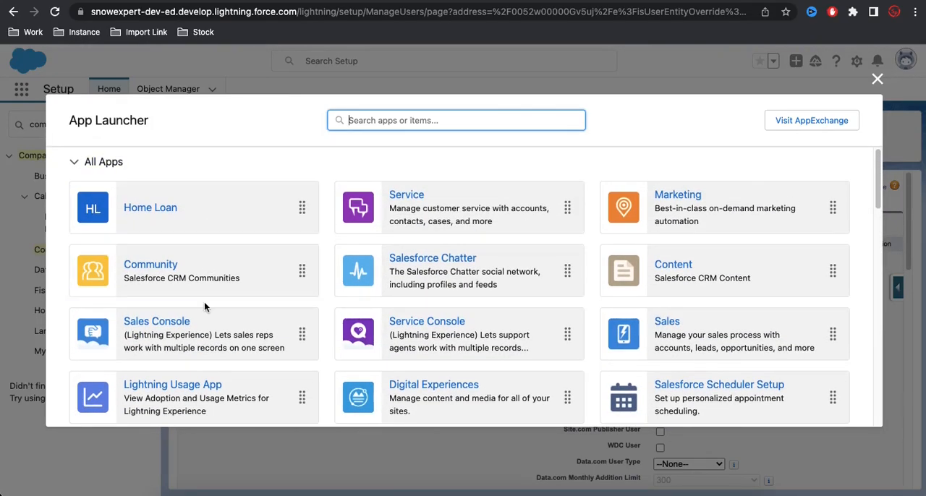
scroll(178, 196, "down", 1)
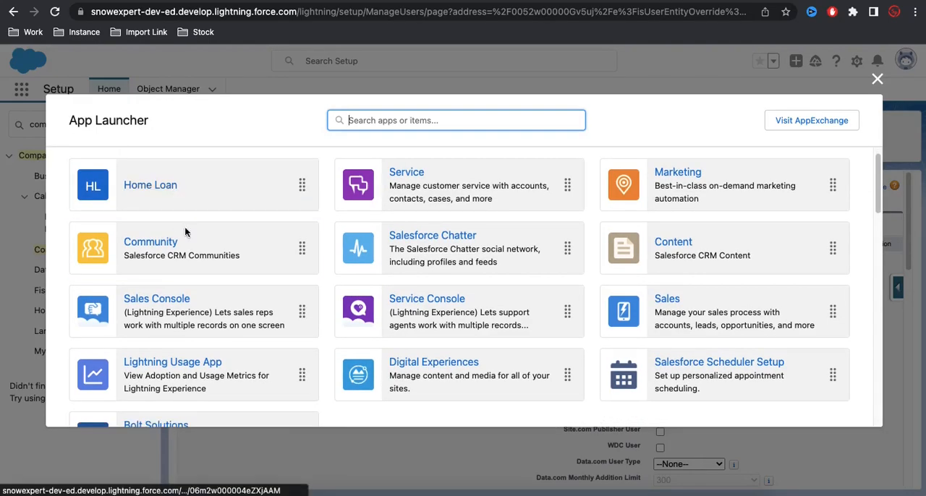
scroll(188, 246, "down", 3)
scroll(174, 268, "down", 4)
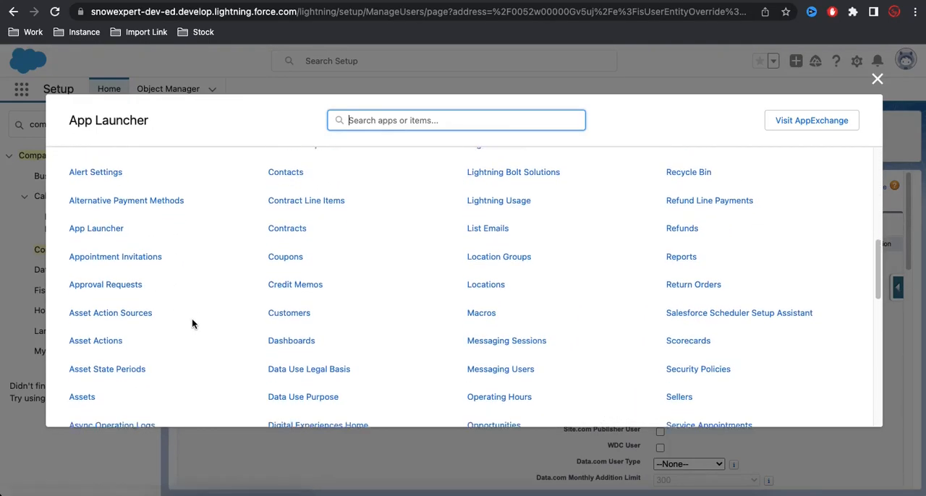
scroll(192, 323, "down", 3)
scroll(192, 322, "down", 3)
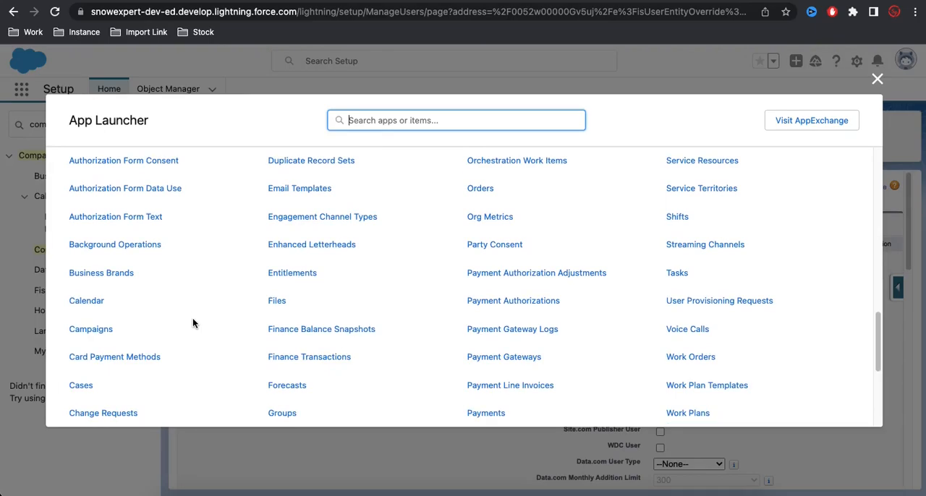
scroll(193, 322, "down", 8)
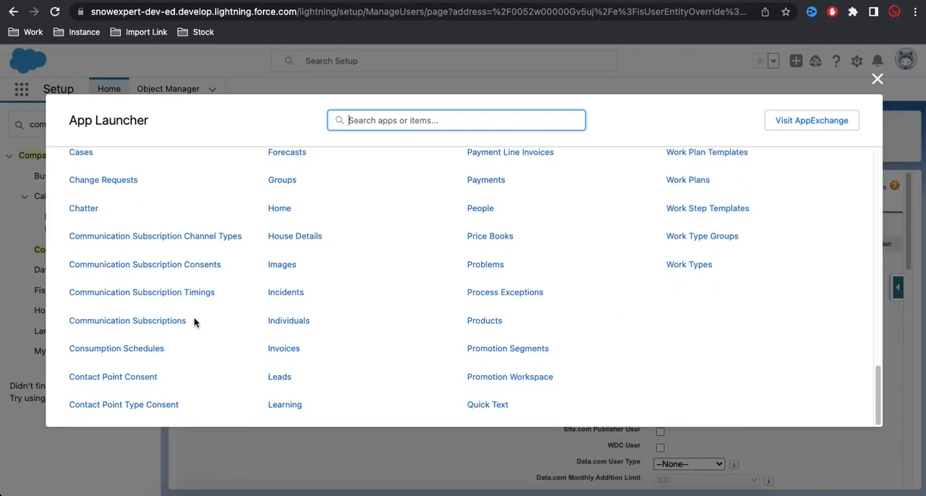
scroll(194, 322, "up", 14)
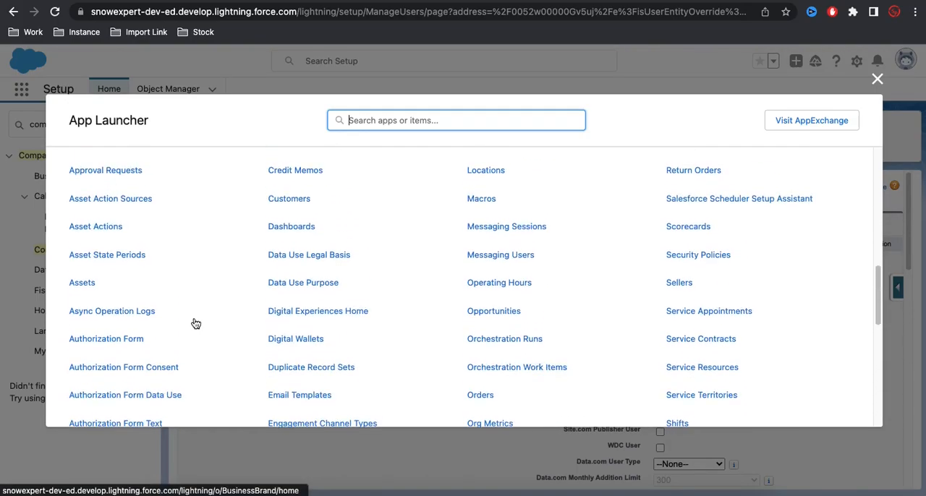
scroll(195, 323, "up", 7)
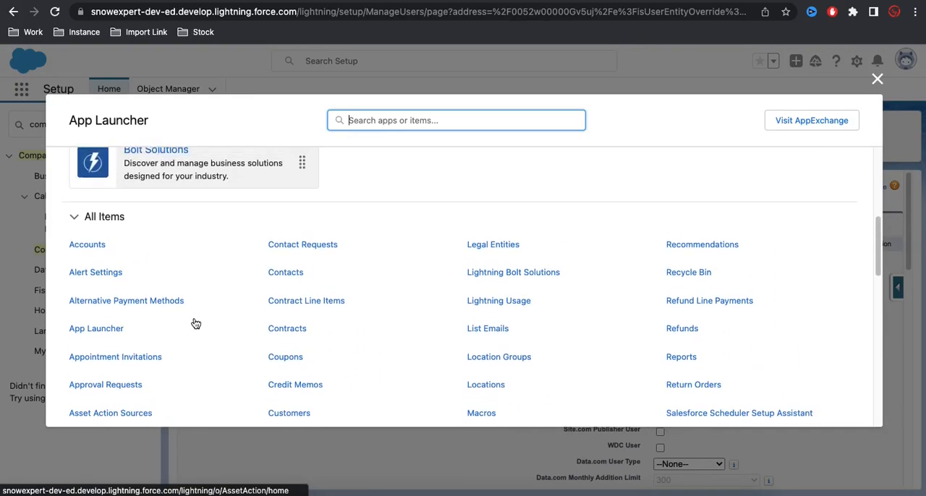
left_click(877, 78)
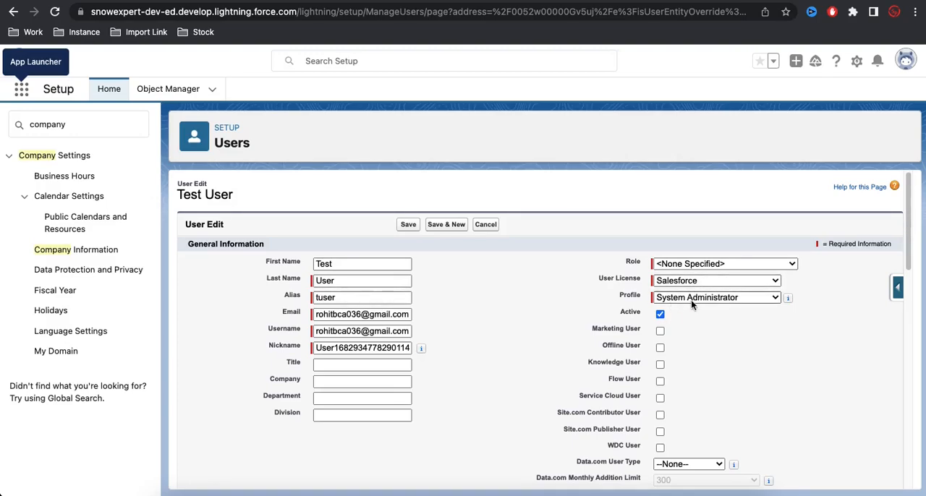
Save the test user's record, switch to the incognito window where that user is logged in, and reload the page.
left_click(408, 225)
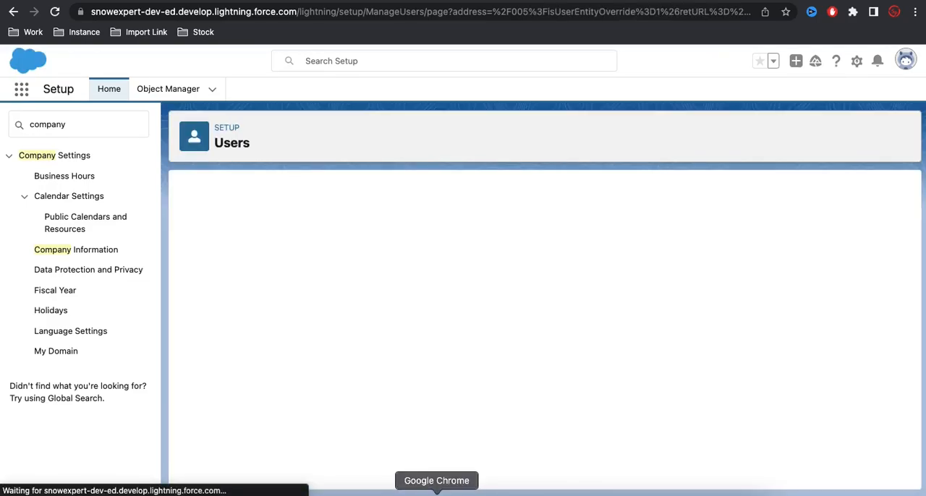
right_click(436, 495)
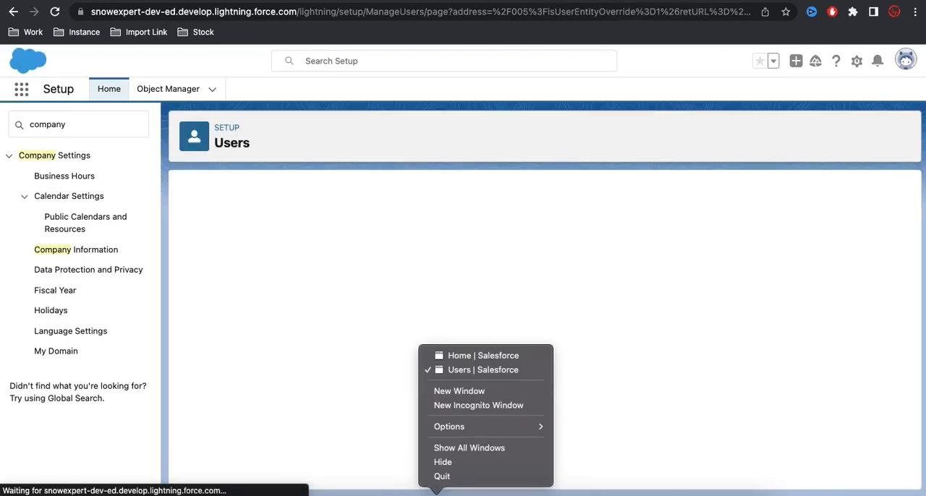
left_click(476, 361)
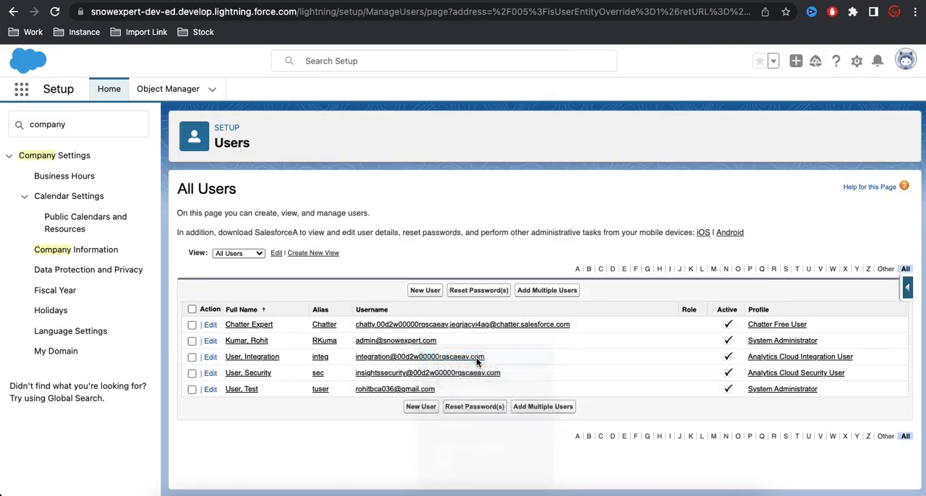
left_click(54, 12)
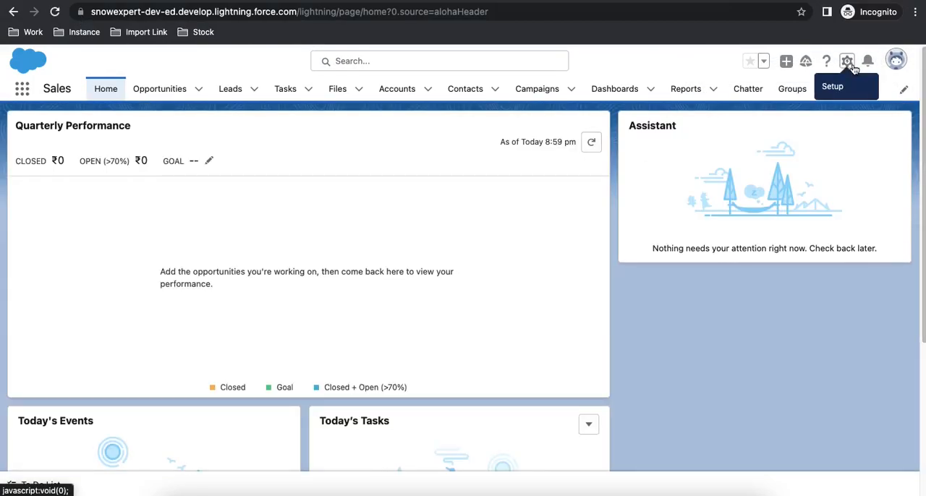
As the test user, open Setup and start creating a new custom object from Object Manager.
left_click(848, 61)
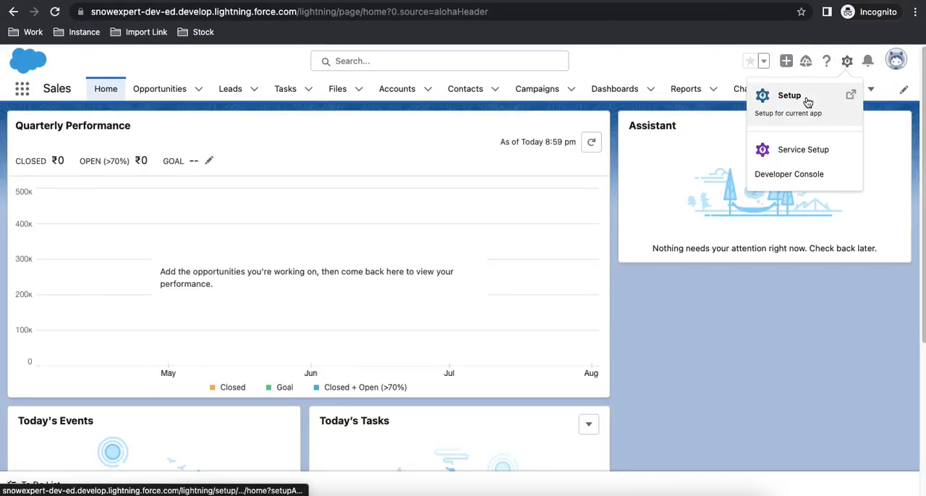
left_click(806, 97)
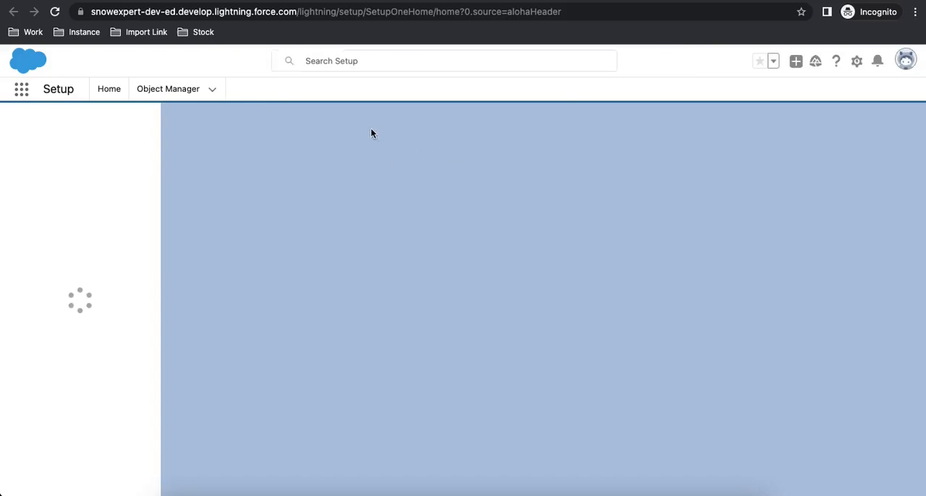
left_click(173, 91)
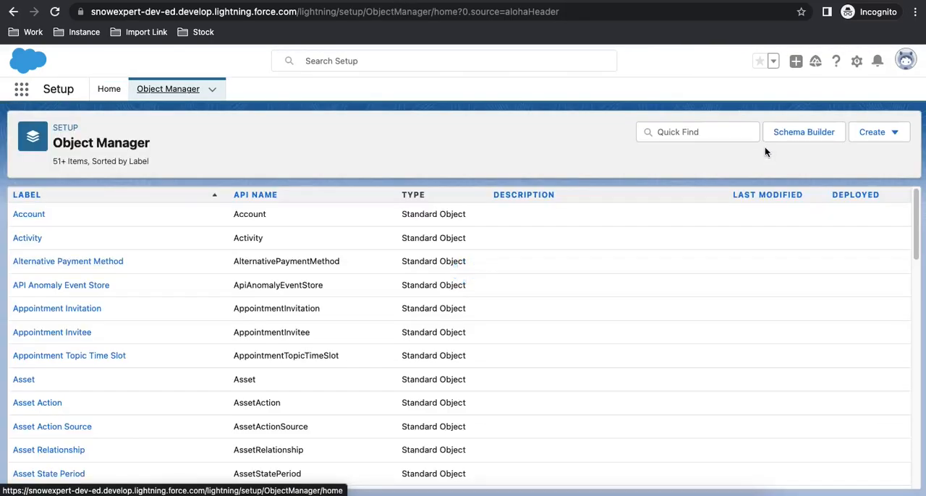
left_click(868, 136)
left_click(821, 170)
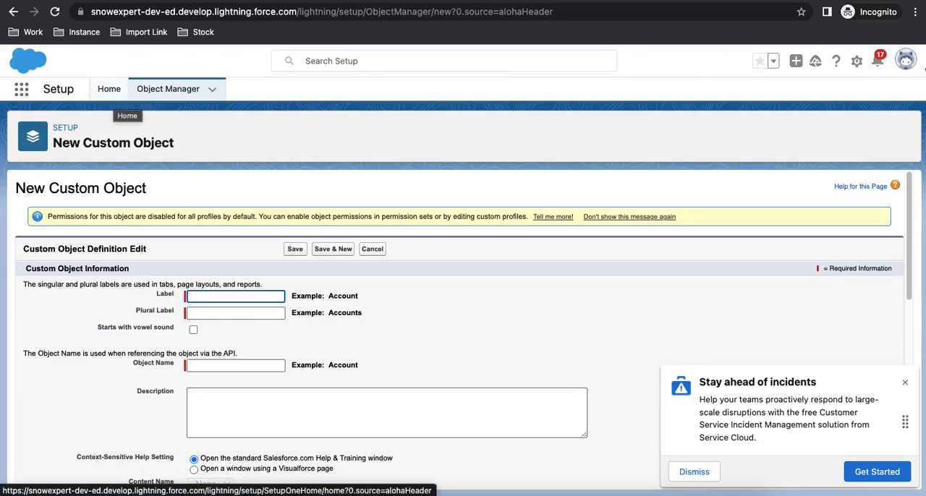
Check which user is logged in and examine all apps and items available to the test user.
left_click(906, 61)
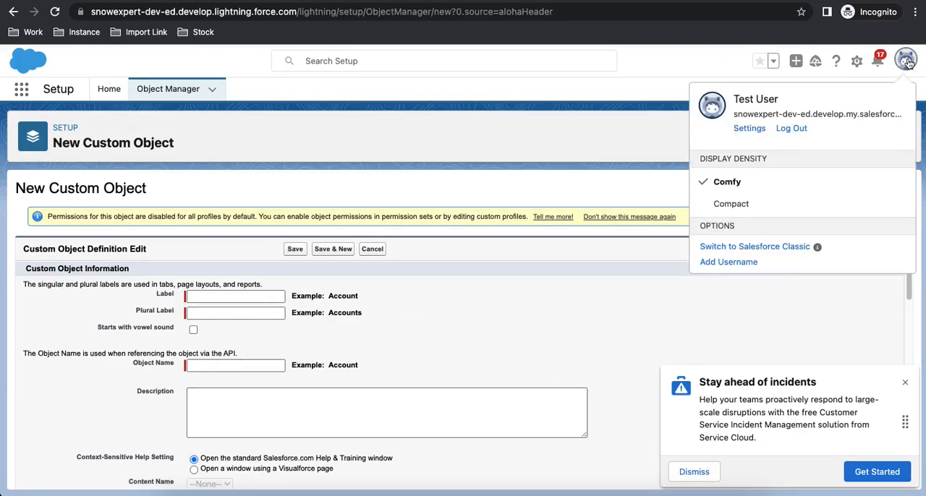
left_click(23, 91)
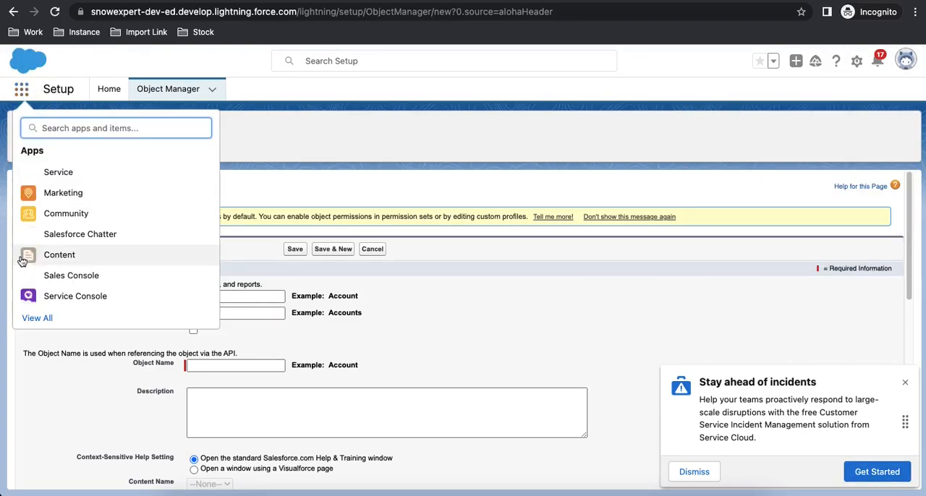
left_click(54, 318)
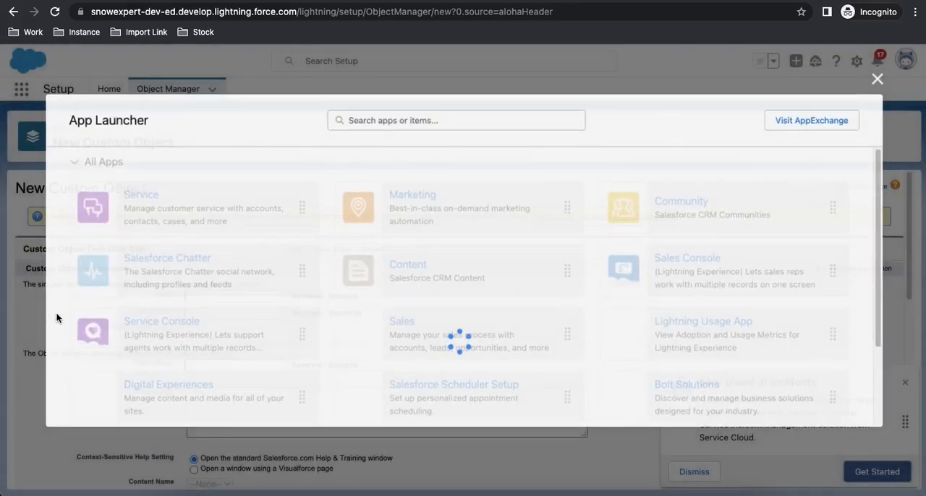
scroll(281, 248, "down", 10)
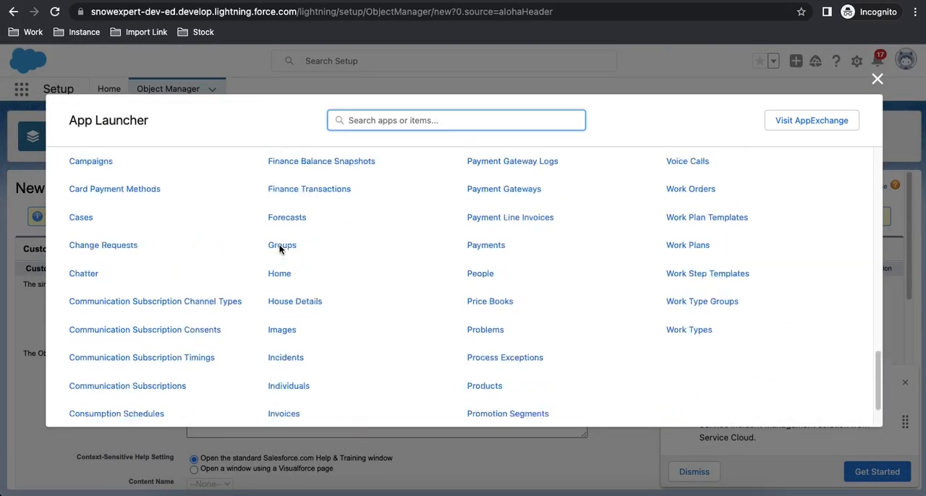
scroll(283, 231, "up", 15)
scroll(289, 258, "down", 10)
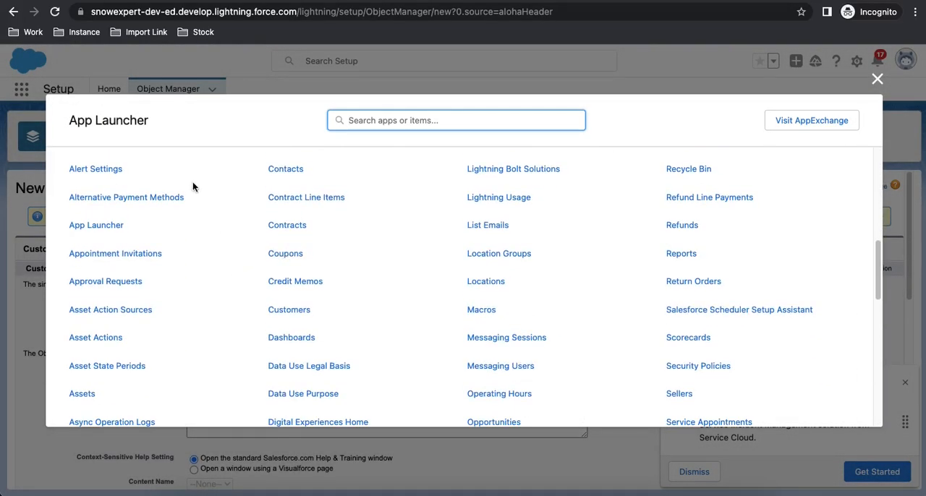
Examine the remaining items available to the test user and close the App Launcher.
scroll(193, 233, "up", 1)
scroll(194, 234, "down", 1)
left_click(877, 79)
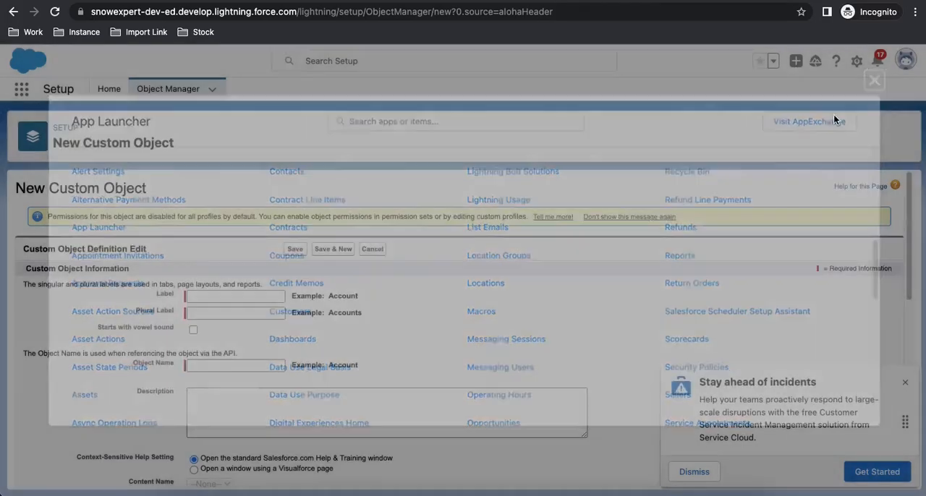
In the administrator's window, set the test user's profile to Standard User and save the record.
right_click(437, 494)
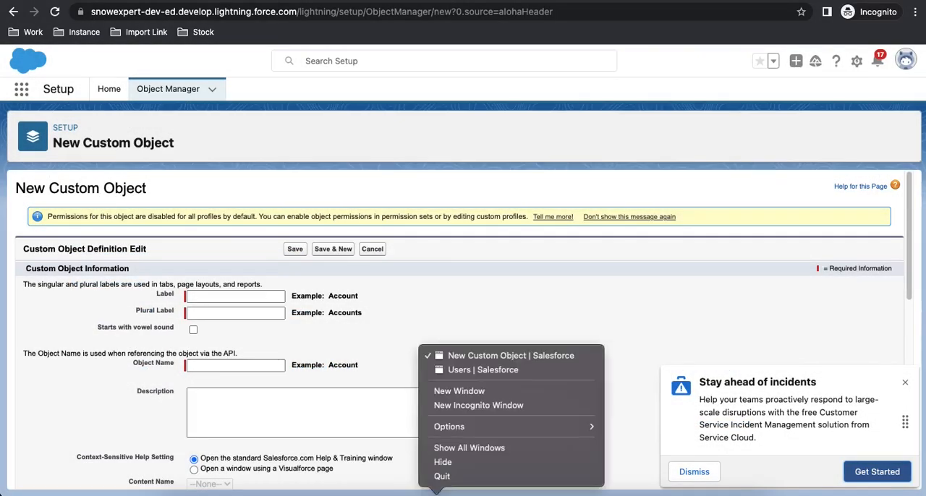
left_click(476, 372)
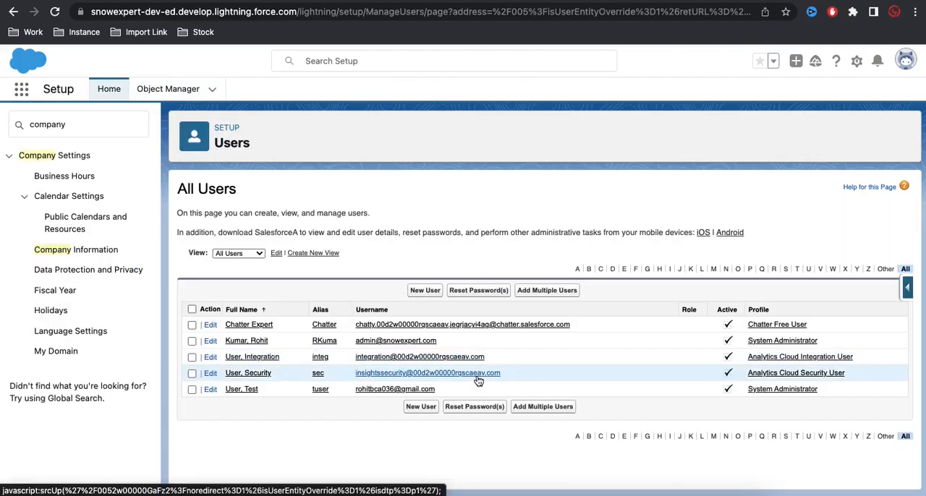
left_click(238, 390)
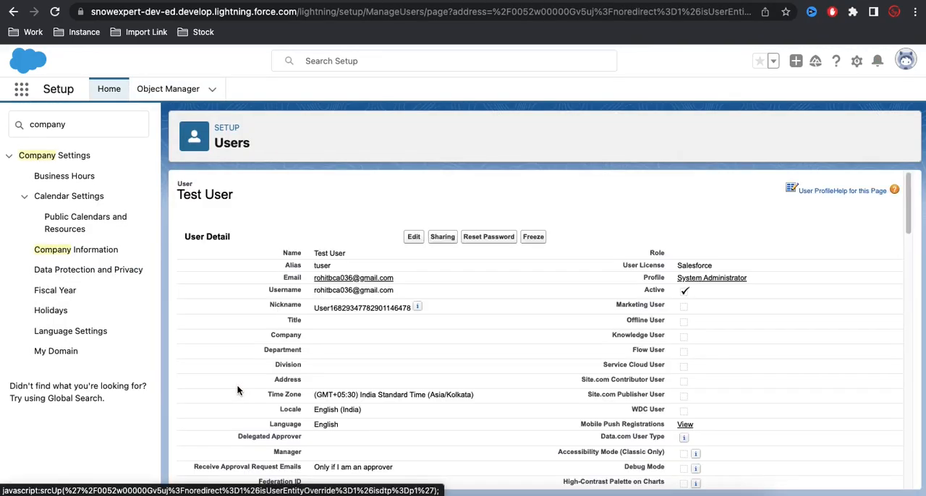
left_click(415, 258)
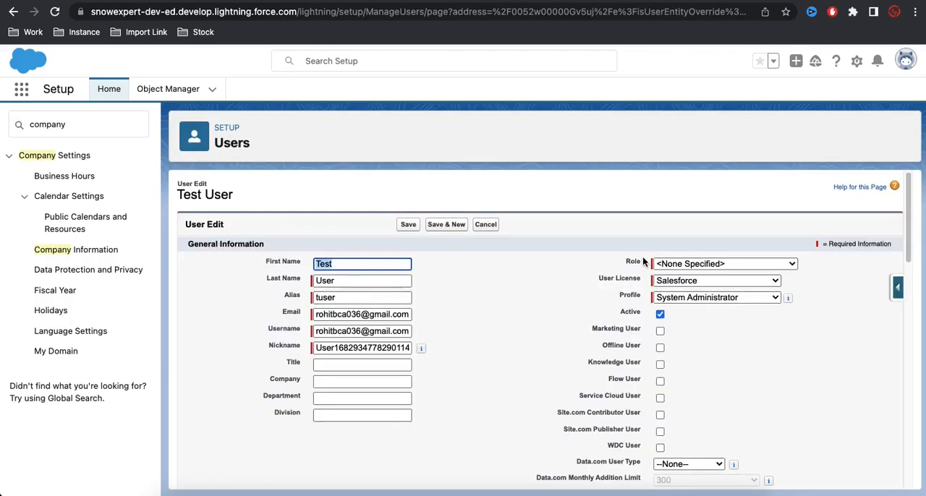
left_click(700, 297)
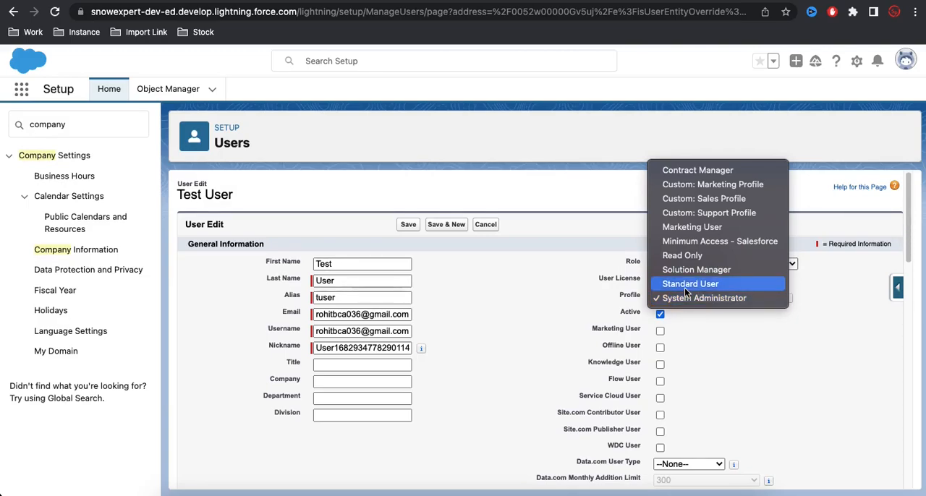
left_click(685, 285)
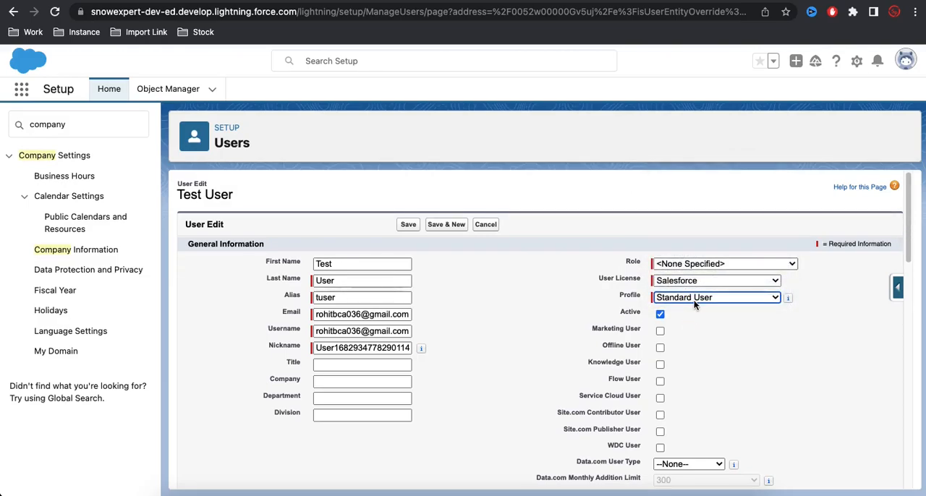
left_click(408, 225)
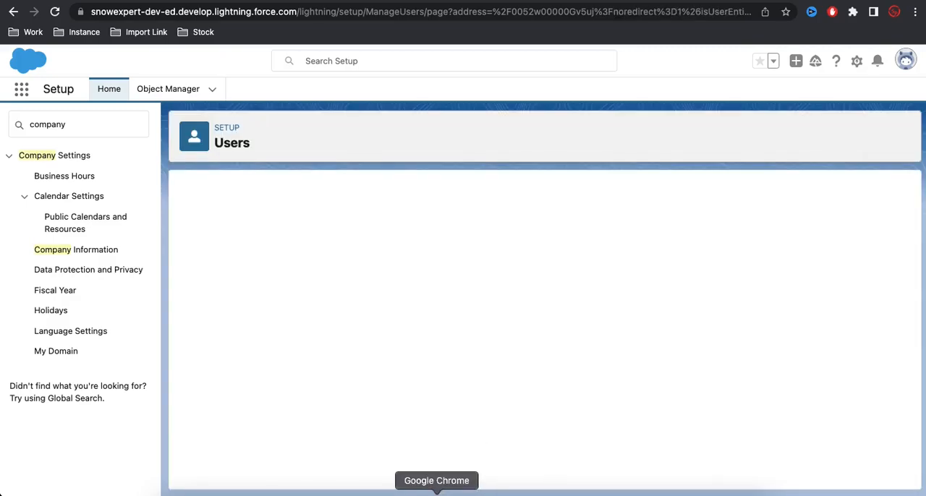
Switch to the test user's incognito window and reload the New Custom Object page.
right_click(437, 494)
left_click(490, 356)
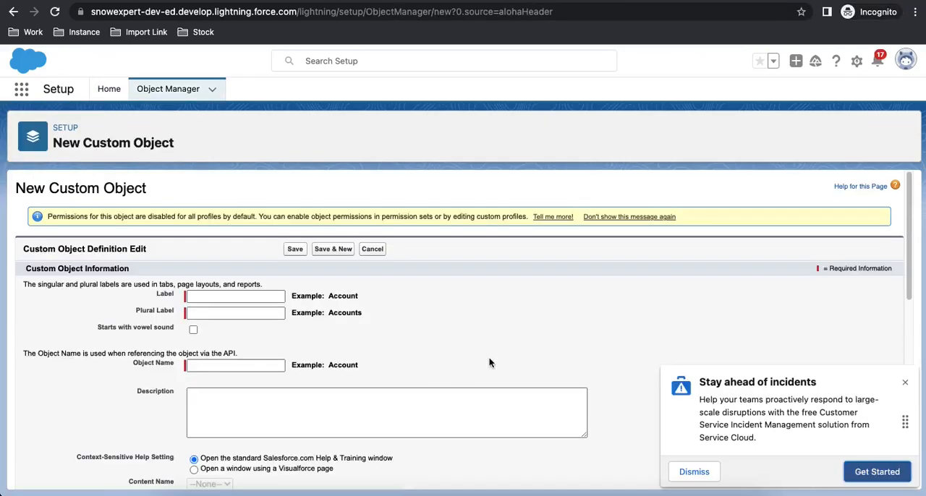
left_click(54, 11)
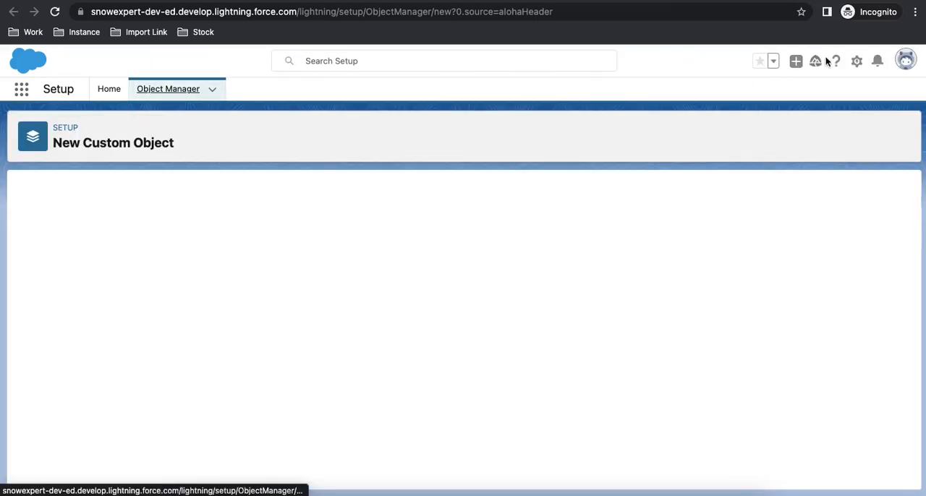
As the test user, try to create a new custom object from Object Manager in Setup.
left_click(858, 64)
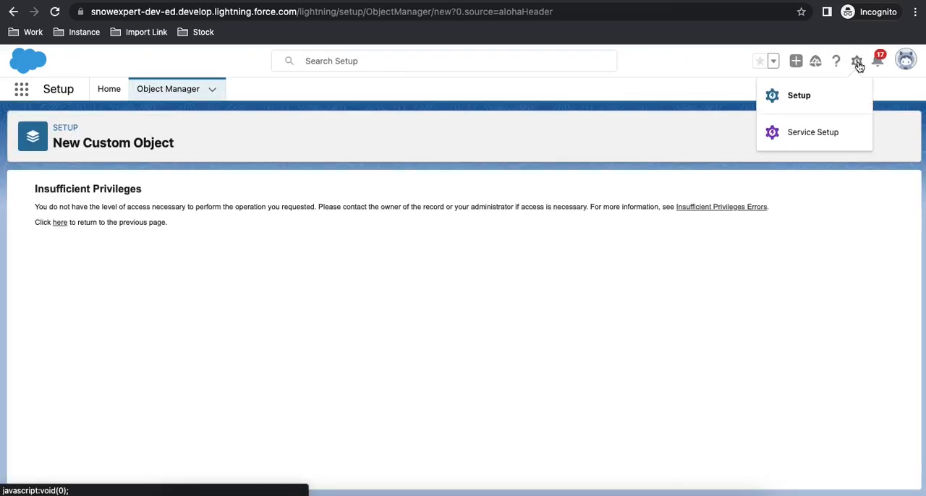
left_click(107, 90)
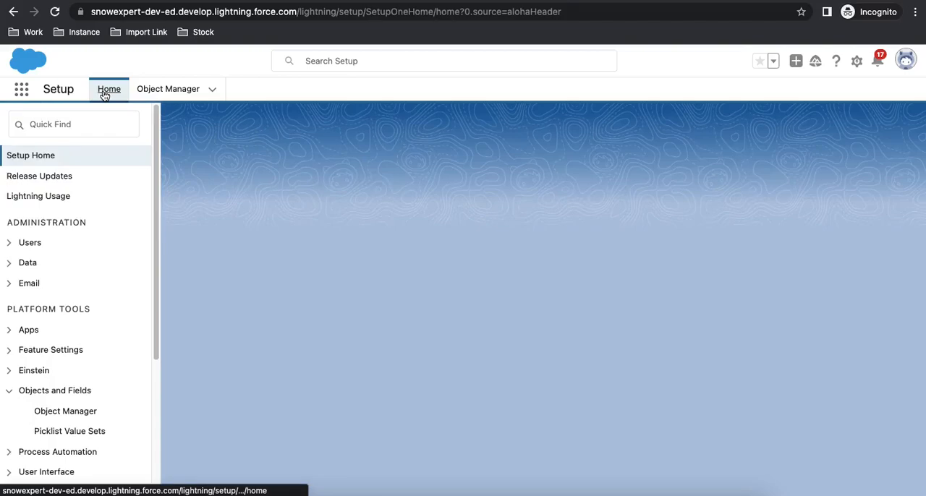
left_click(164, 90)
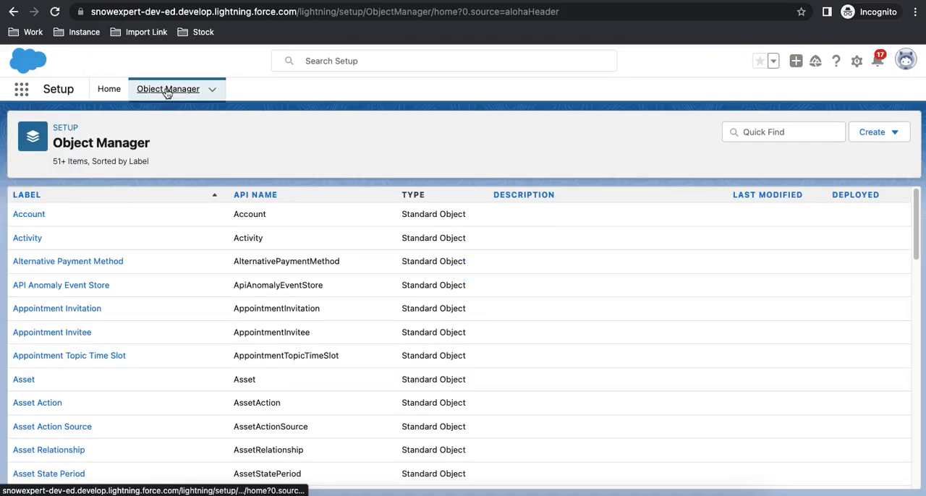
left_click(872, 136)
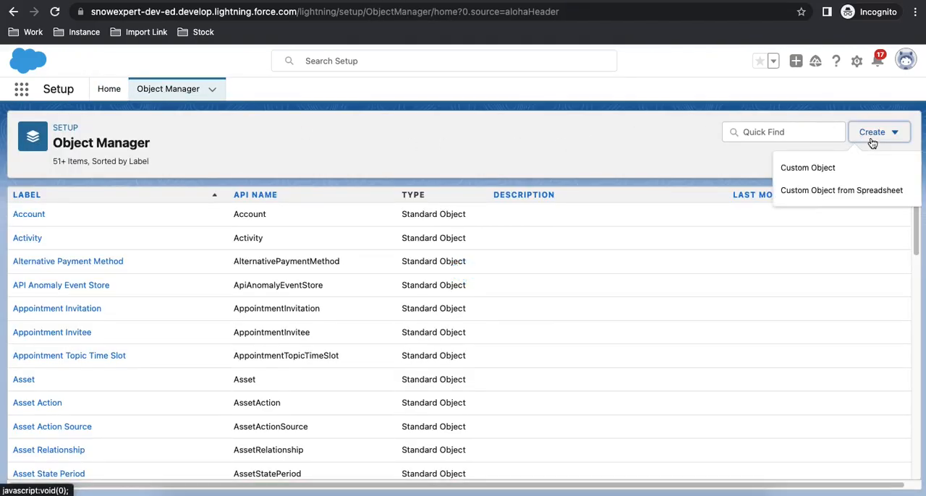
left_click(835, 167)
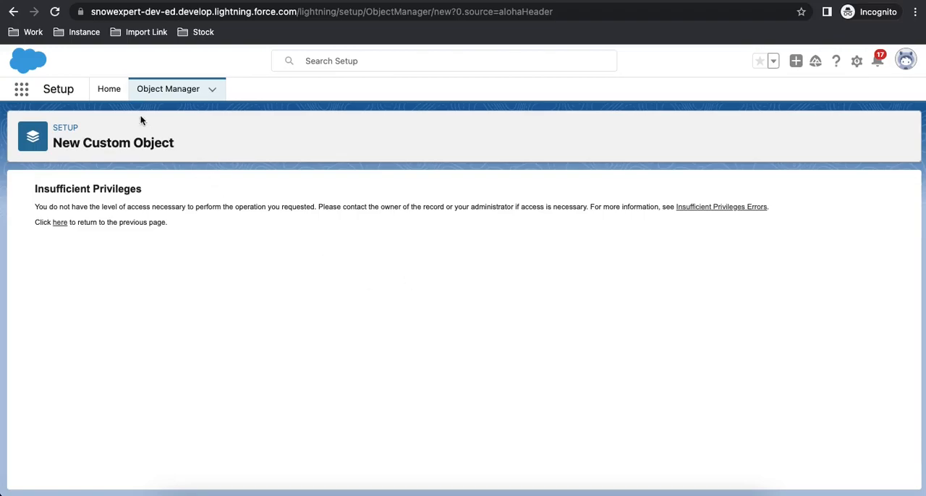
Examine all apps available to the test user under the Standard User profile and close the App Launcher.
left_click(22, 89)
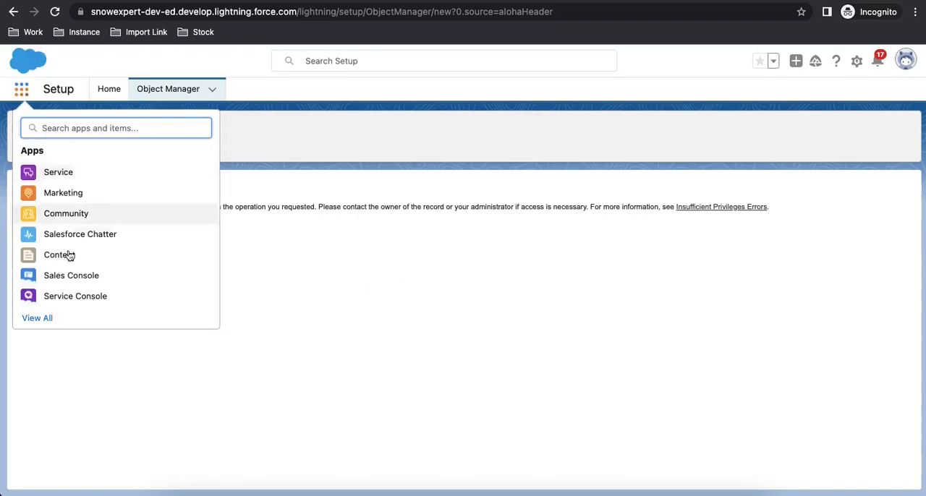
left_click(44, 318)
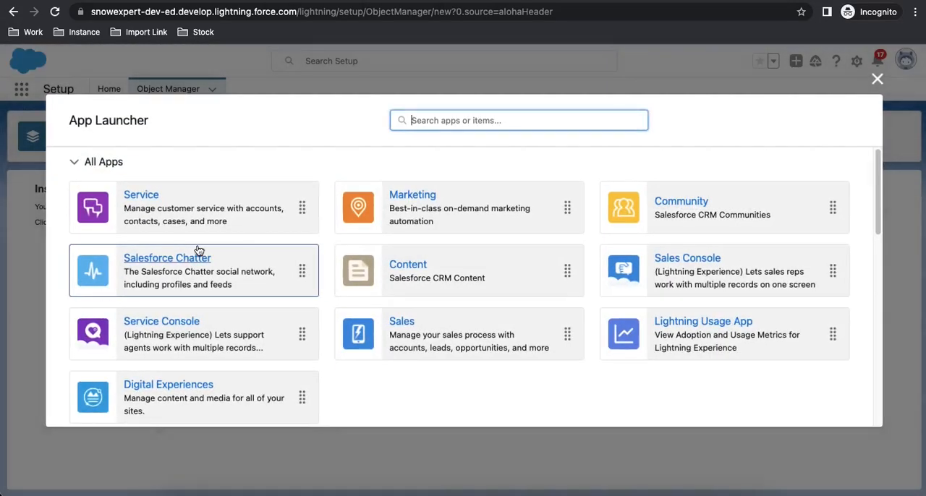
scroll(258, 382, "down", 3)
scroll(286, 325, "up", 3)
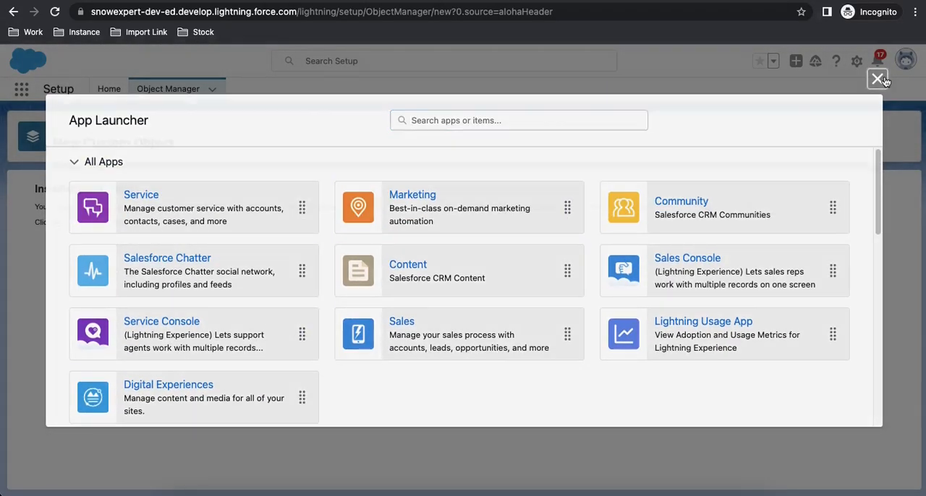
left_click(881, 76)
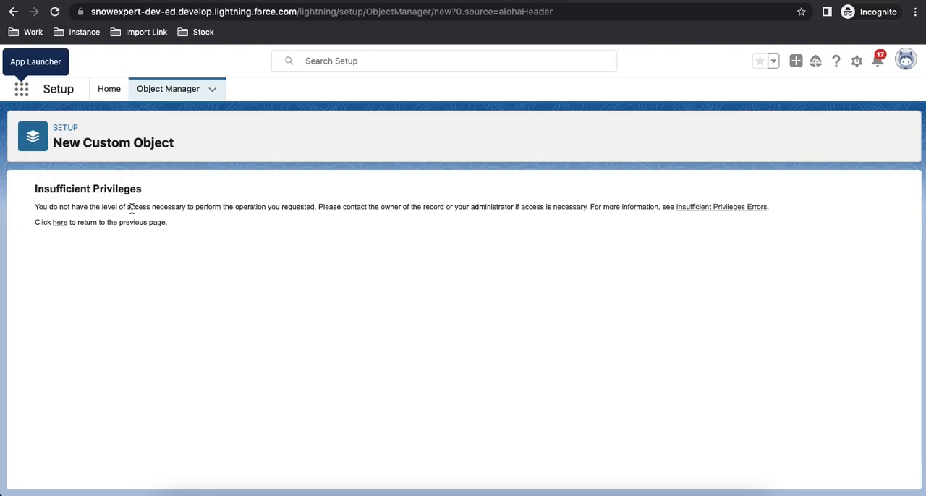
In the administrator's window, change the test user's license to Salesforce Platform with the Standard Platform User profile and save the record.
right_click(438, 492)
left_click(473, 370)
left_click(416, 253)
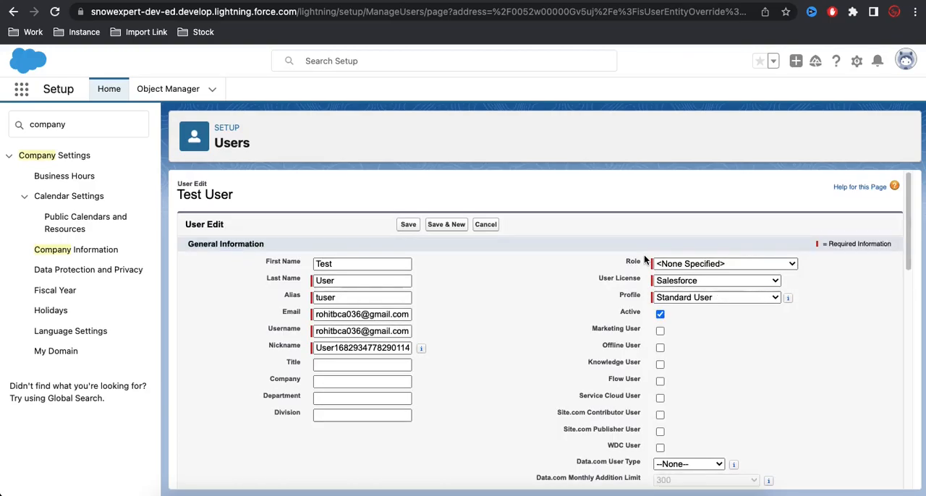
left_click(680, 282)
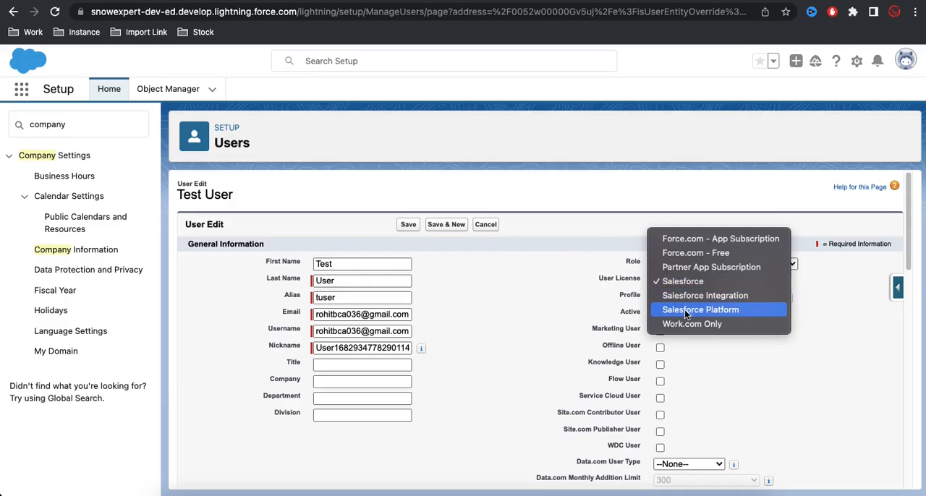
left_click(684, 310)
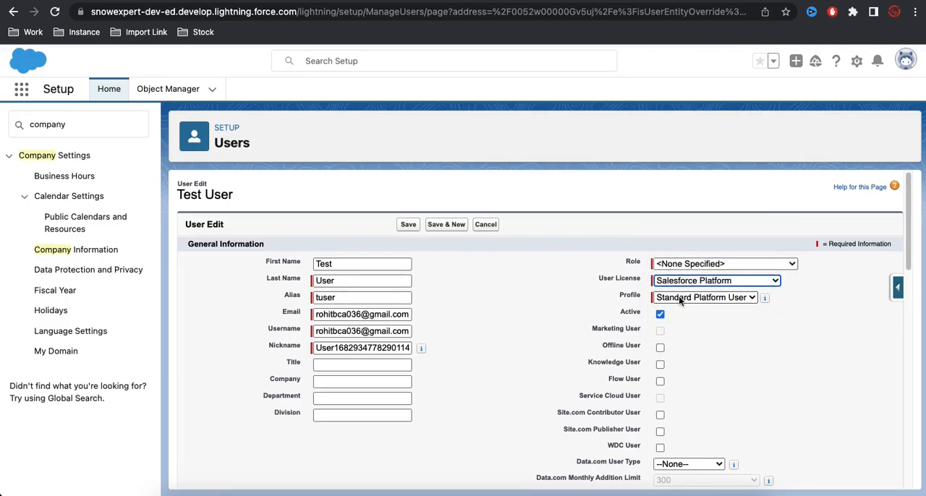
left_click(679, 296)
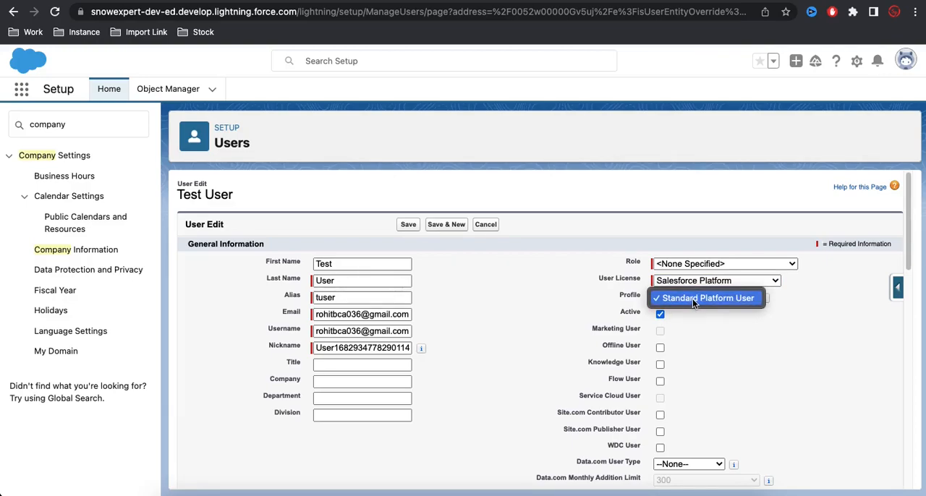
left_click(720, 334)
left_click(410, 225)
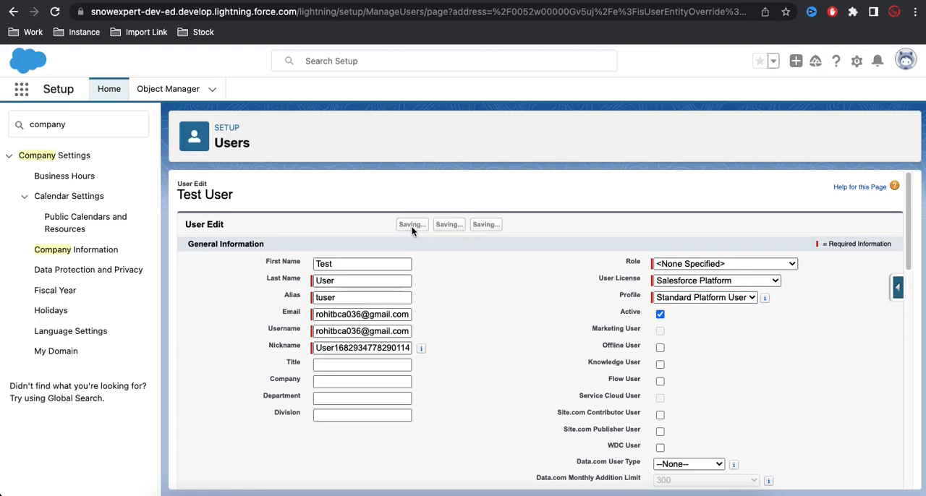
Return to the test user's incognito window and reload it with the Salesforce Platform license applied.
right_click(436, 493)
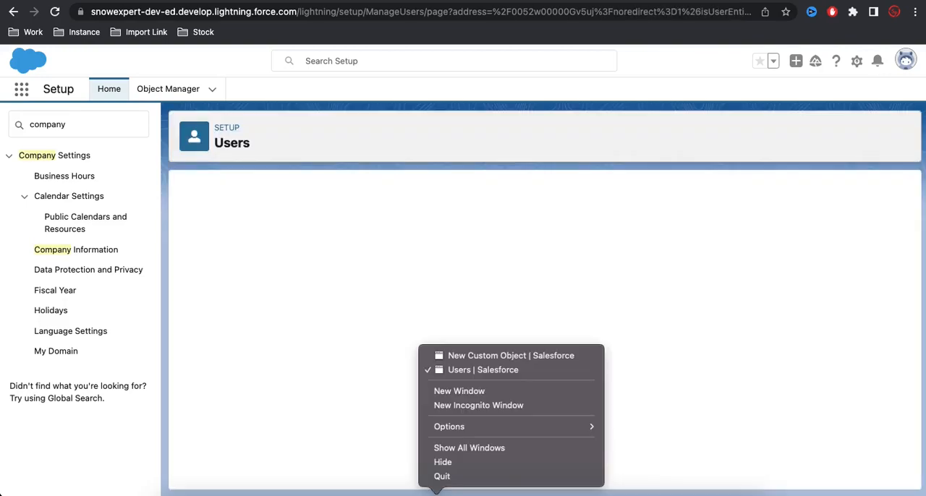
left_click(497, 355)
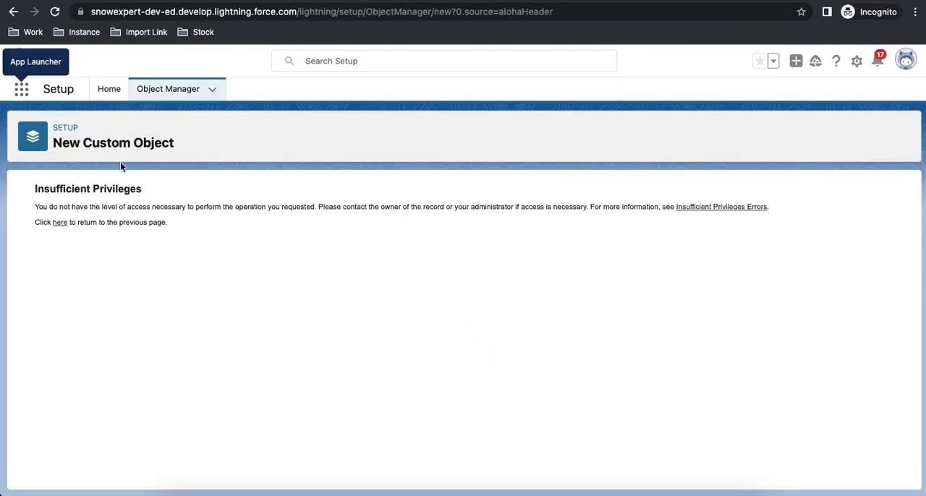
left_click(54, 11)
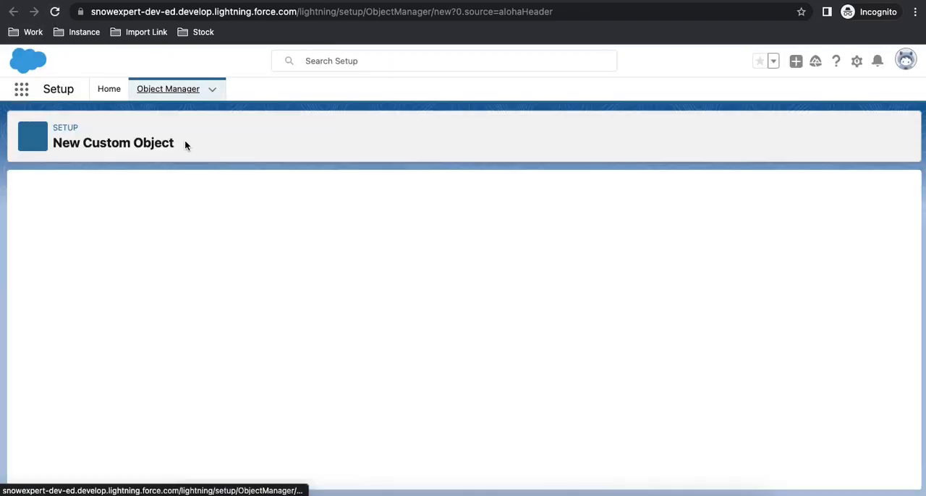
Open the Home Loan app and examine all apps and items available to the test user.
left_click(30, 94)
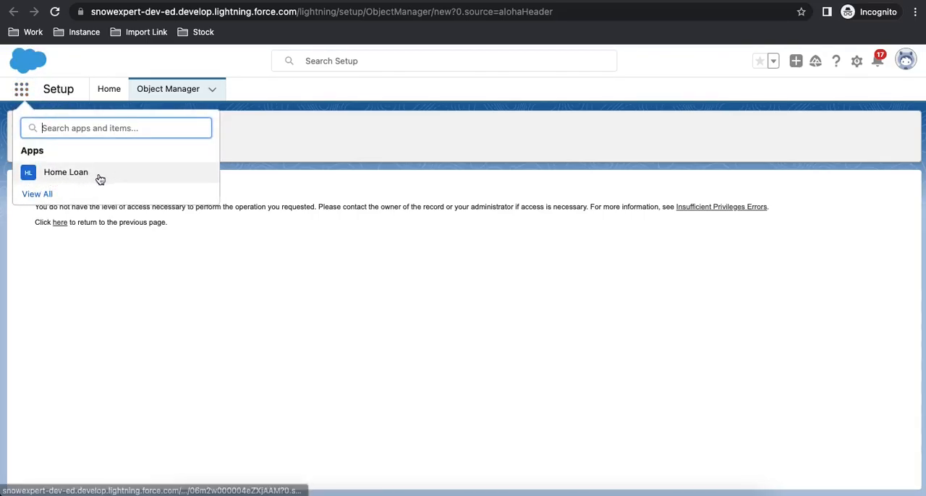
left_click(56, 181)
left_click(40, 194)
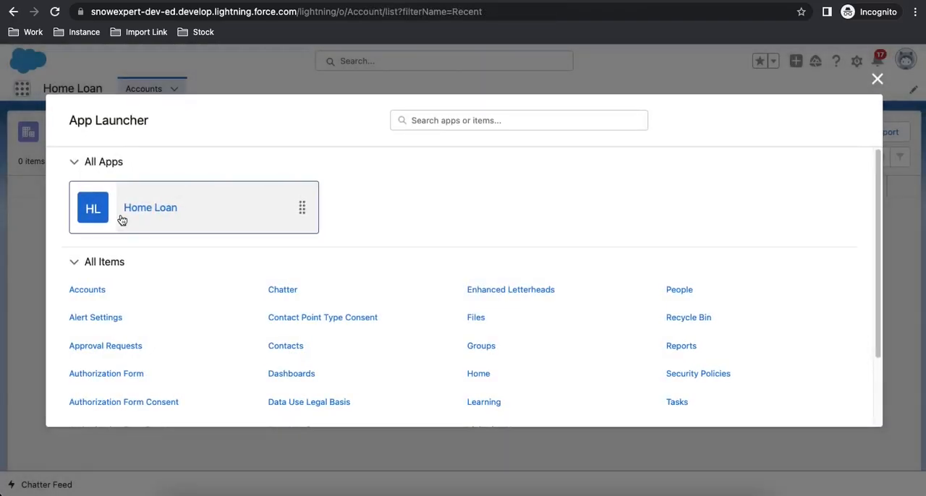
scroll(161, 298, "down", 3)
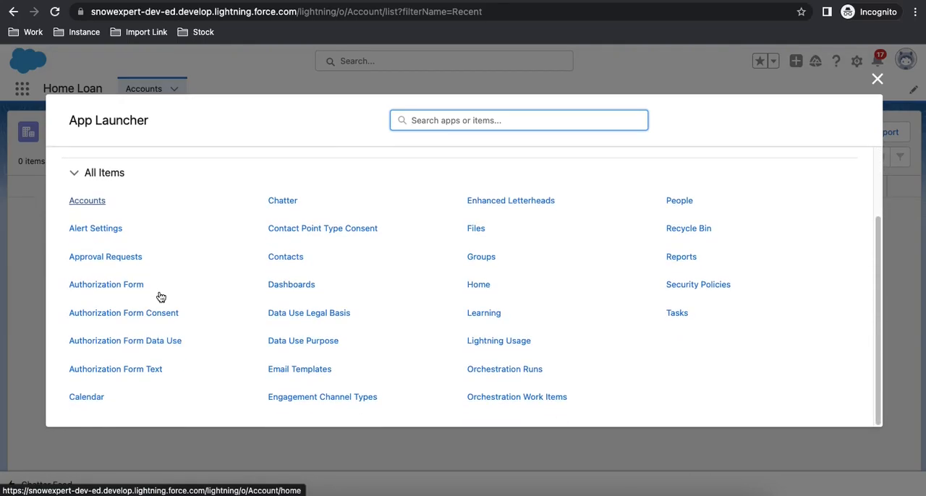
Search the test user's App Launcher for "opp" to check opportunity access, and clear the search.
left_click(428, 120)
type("opp")
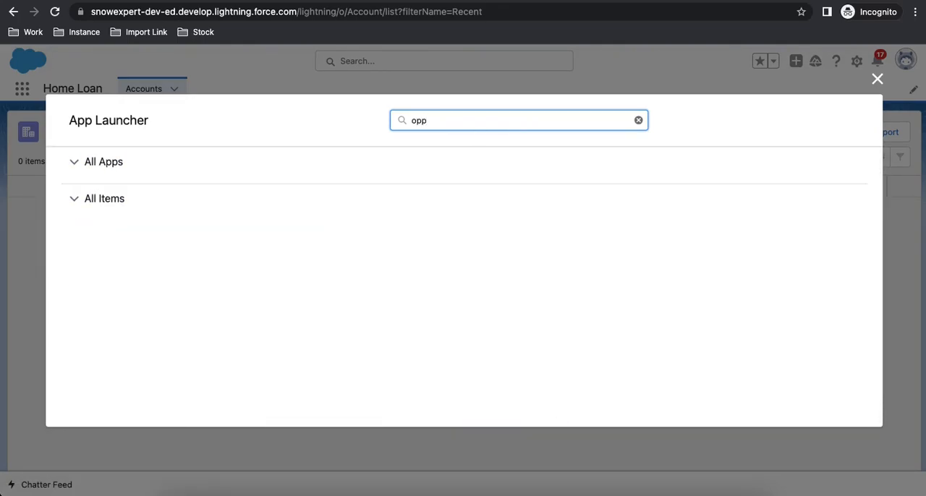
key("BackSpace")
key("BackSpace")
key("BackSpace")
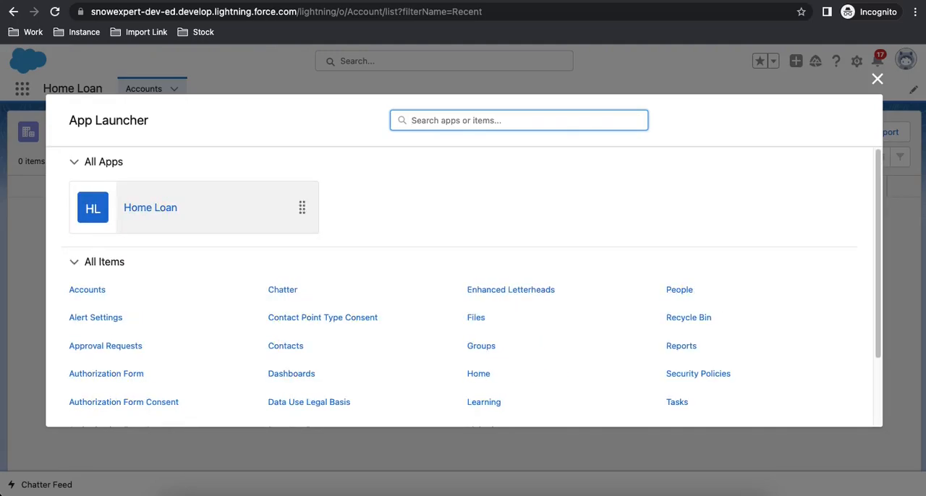
Search the App Launcher for "lea" to check access to leads, and clear the search.
type("le")
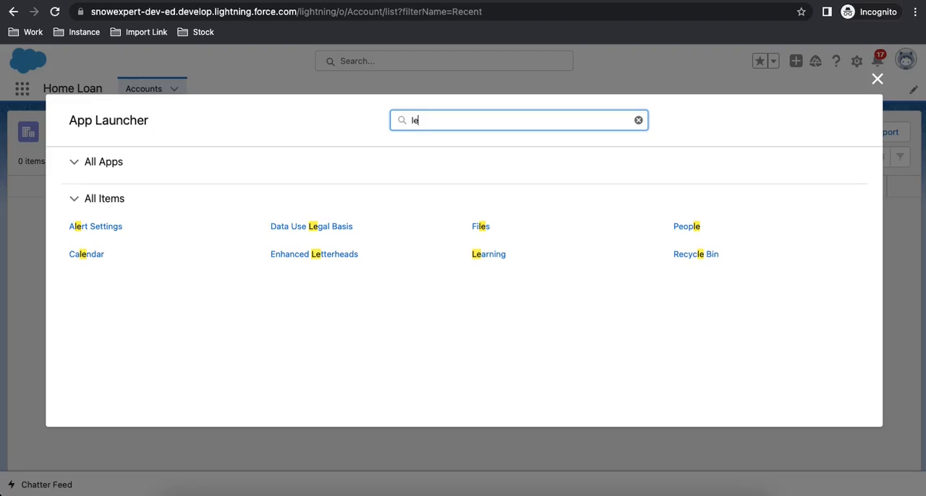
type("a")
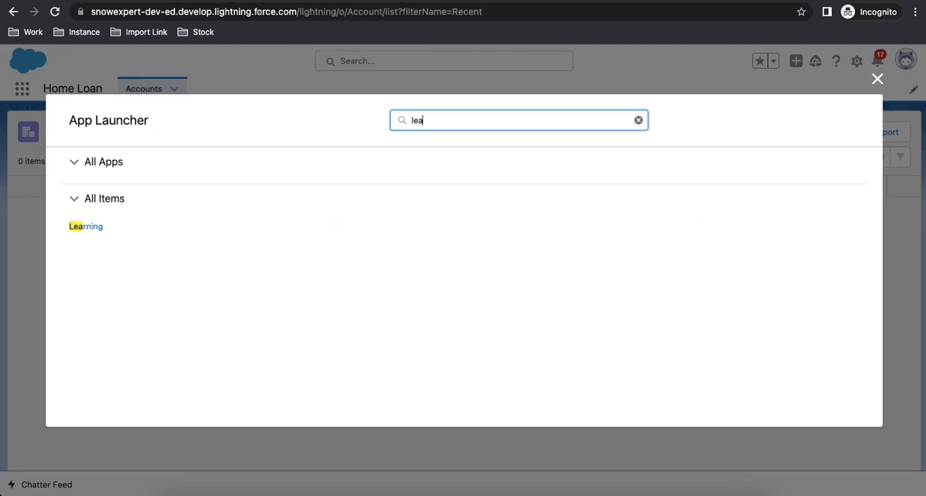
key("BackSpace")
key("BackSpace")
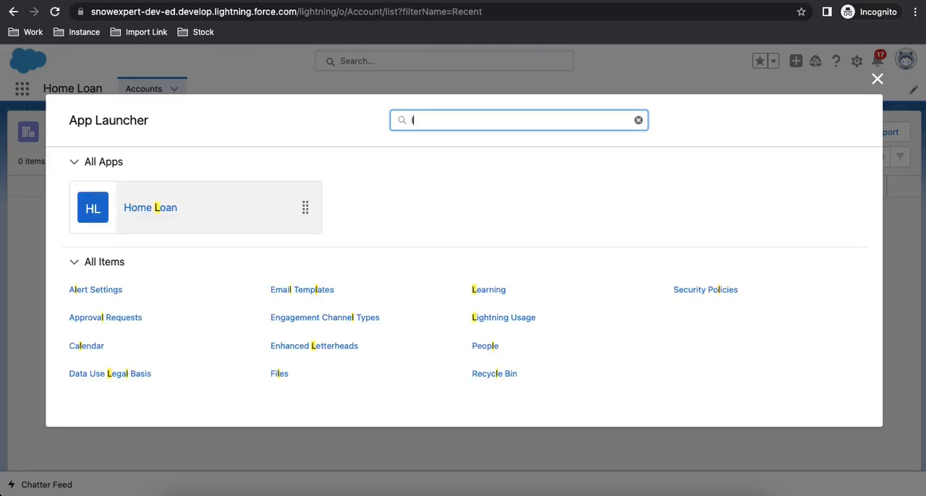
key("BackSpace")
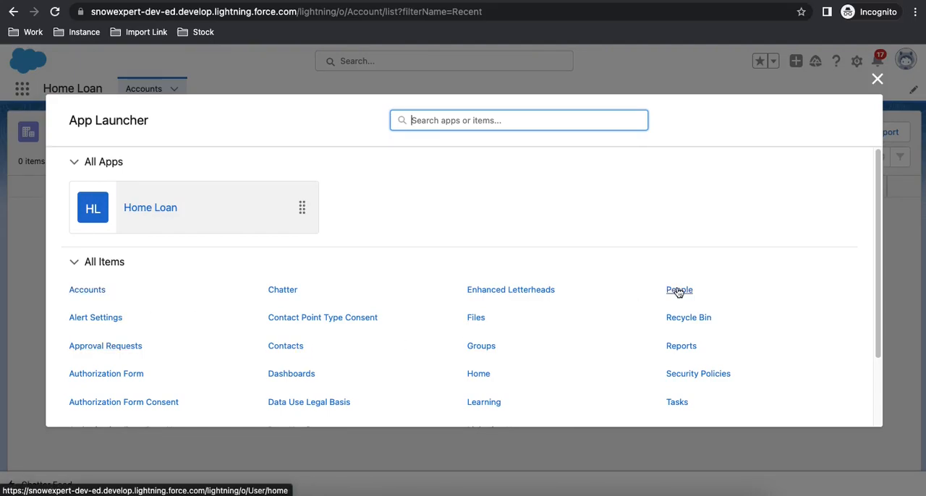
Review the remaining available items, close the App Launcher and open the new account form from the Accounts list.
scroll(552, 372, "down", 3)
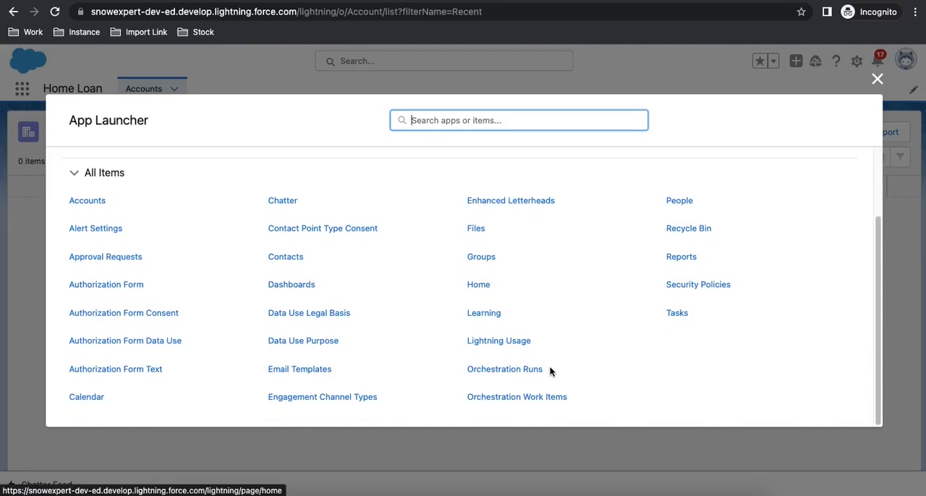
left_click(877, 79)
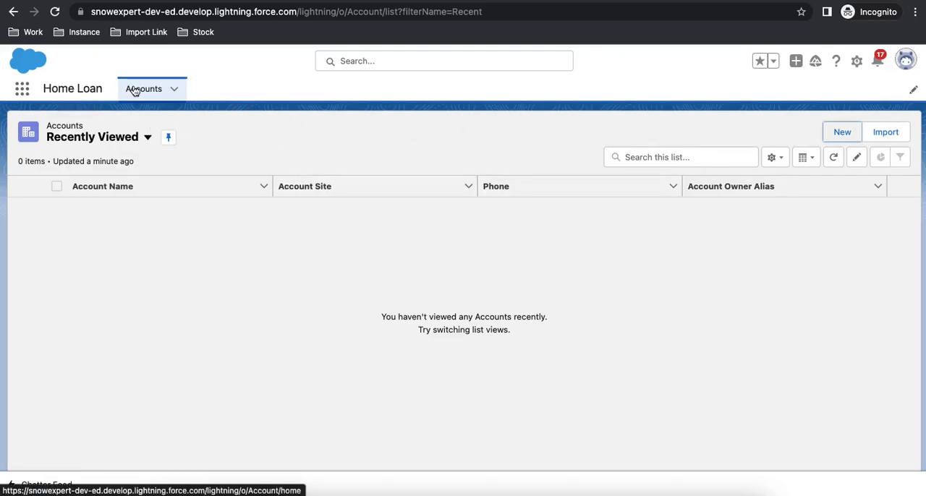
left_click(836, 132)
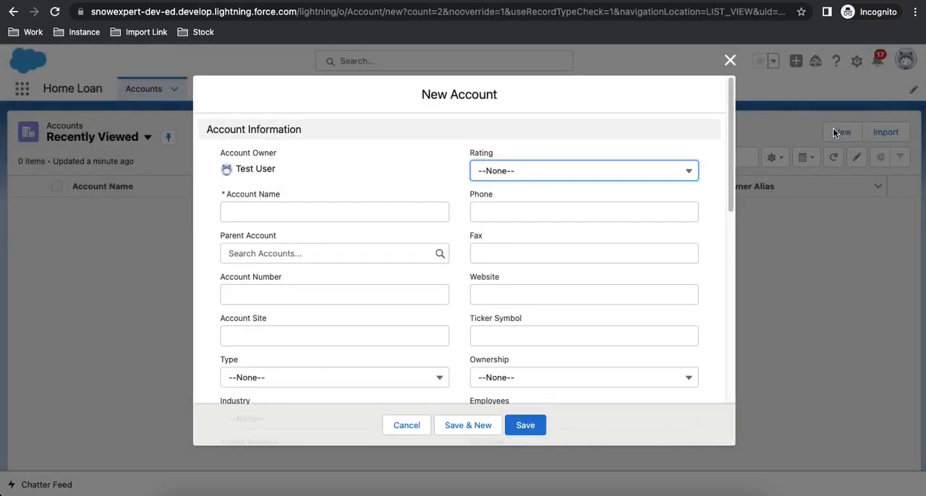
In the administrator's window, change the test user's license to Salesforce Integration with the Salesforce API Only System Integrations profile and save.
right_click(444, 484)
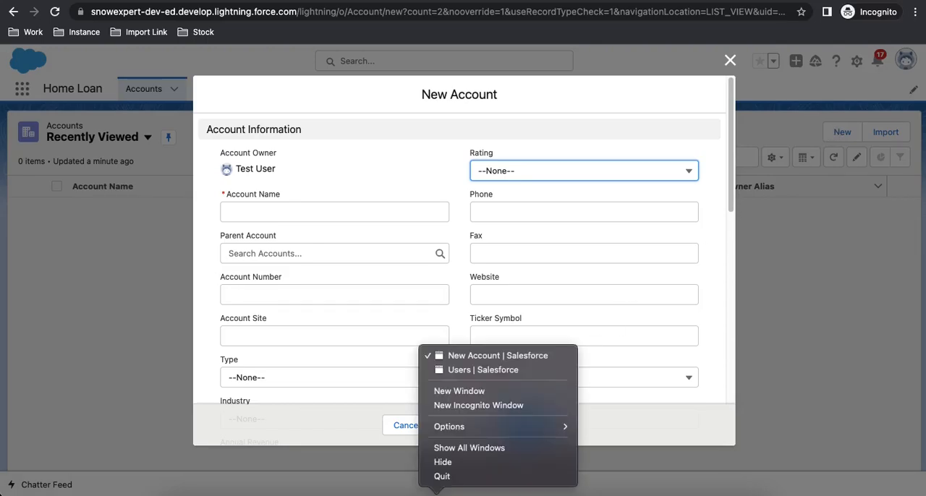
left_click(464, 372)
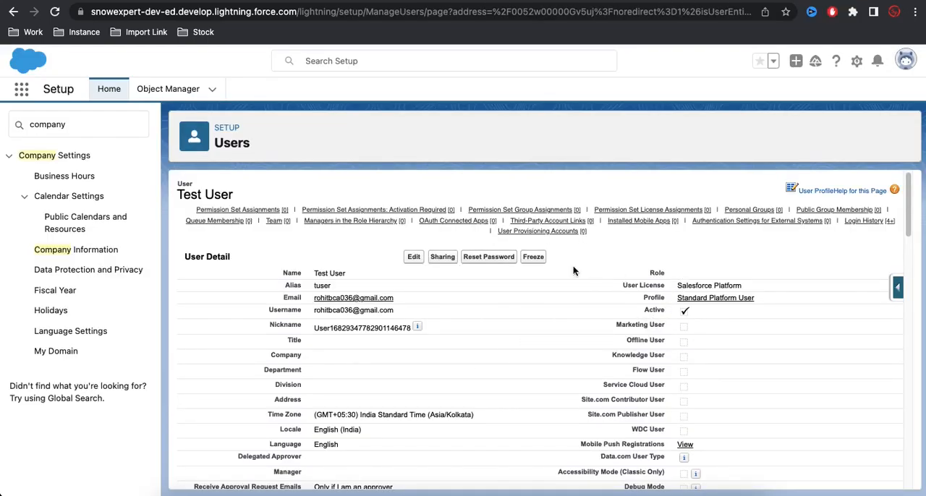
left_click(413, 258)
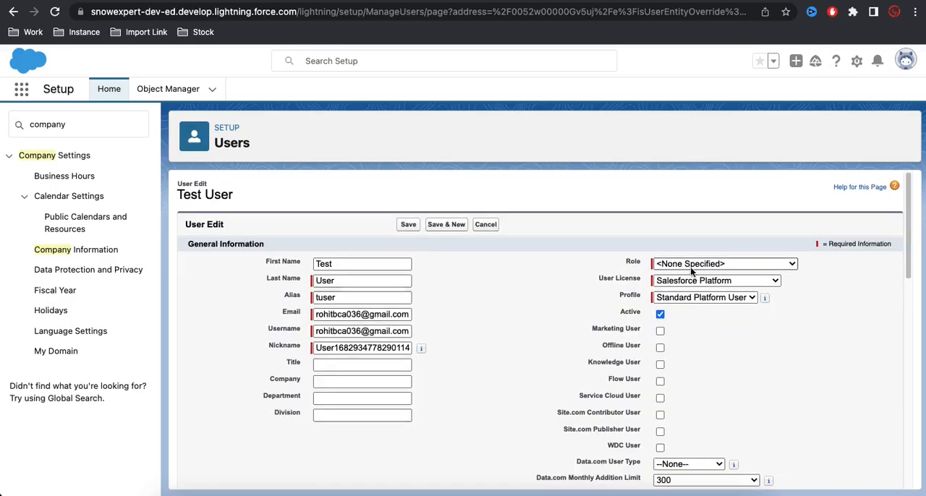
left_click(704, 284)
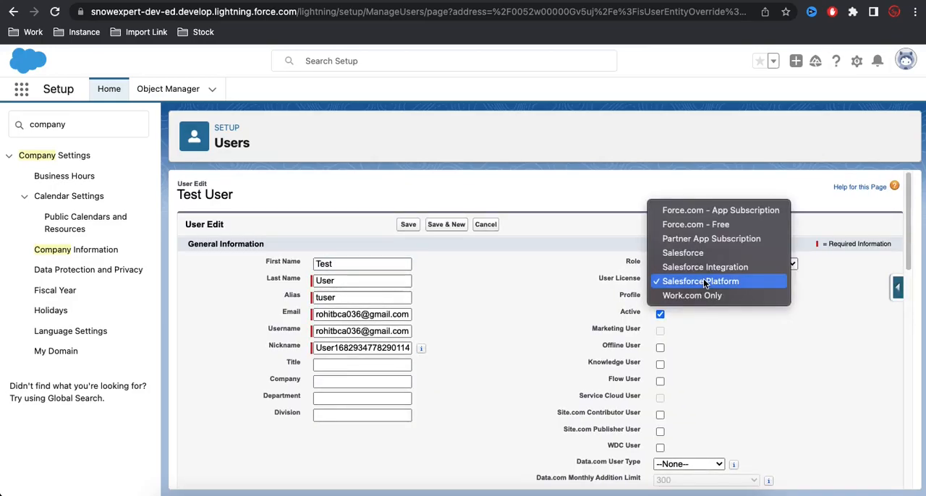
left_click(703, 269)
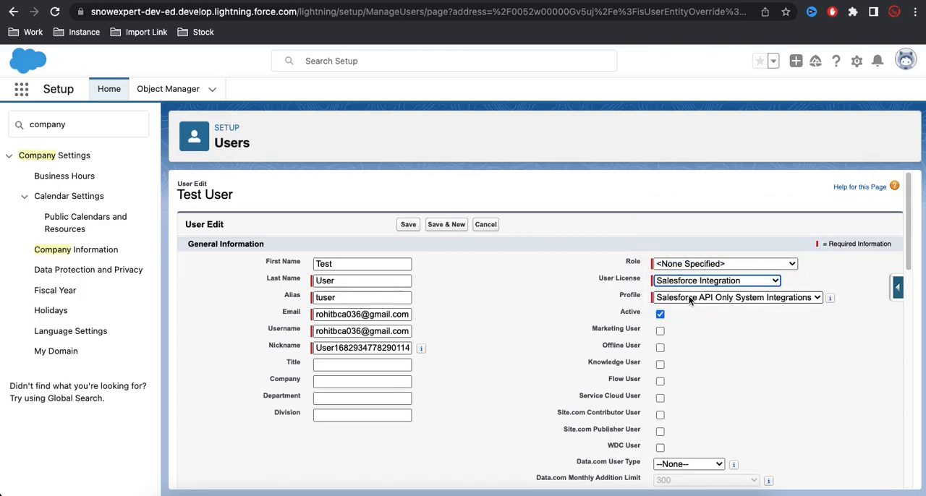
left_click(693, 299)
left_click(406, 227)
left_click(408, 226)
Reload the test user's incognito window under the Salesforce Integration license and acknowledge the Lightning Experience access notice.
right_click(436, 493)
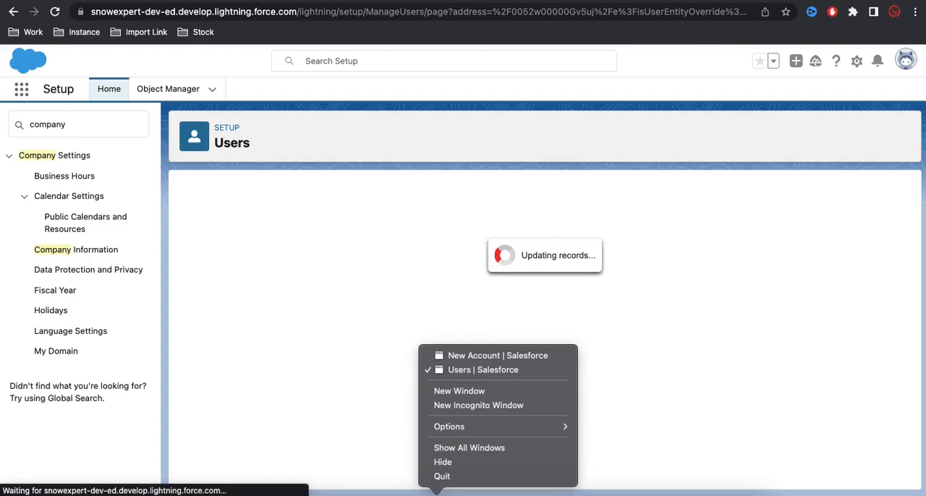
left_click(472, 355)
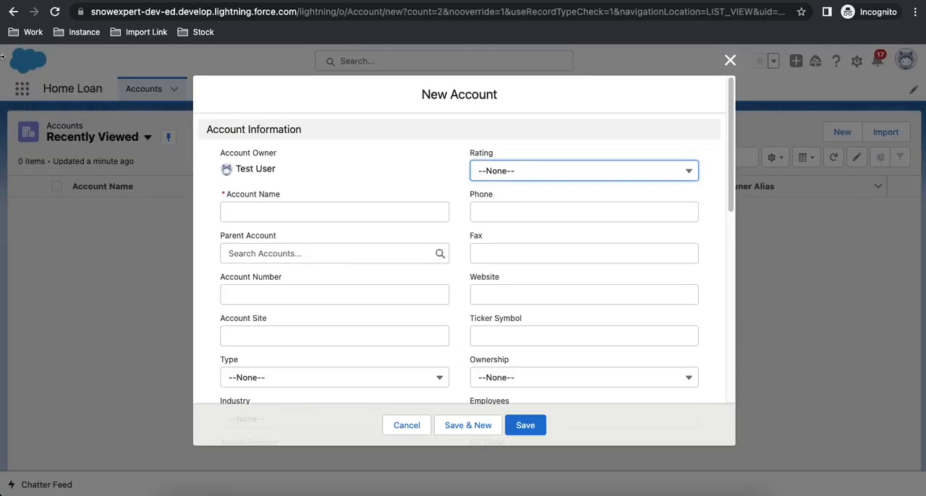
left_click(55, 12)
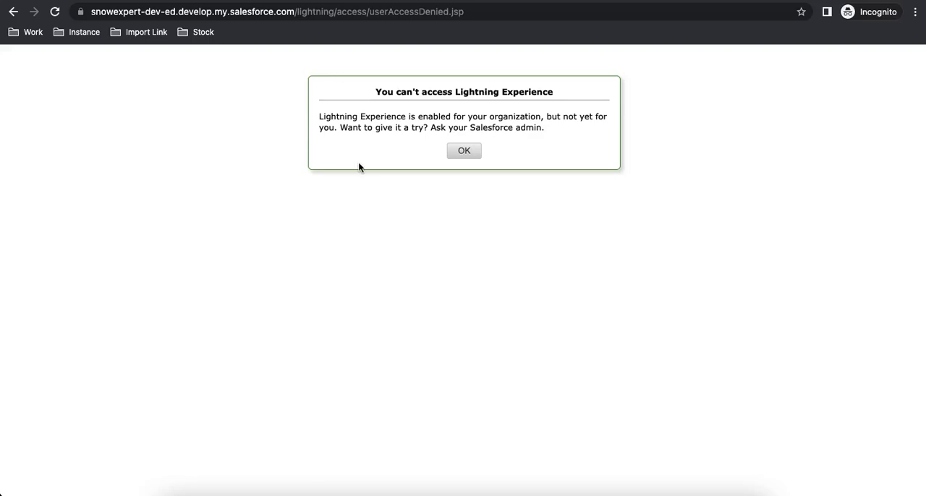
left_click(476, 153)
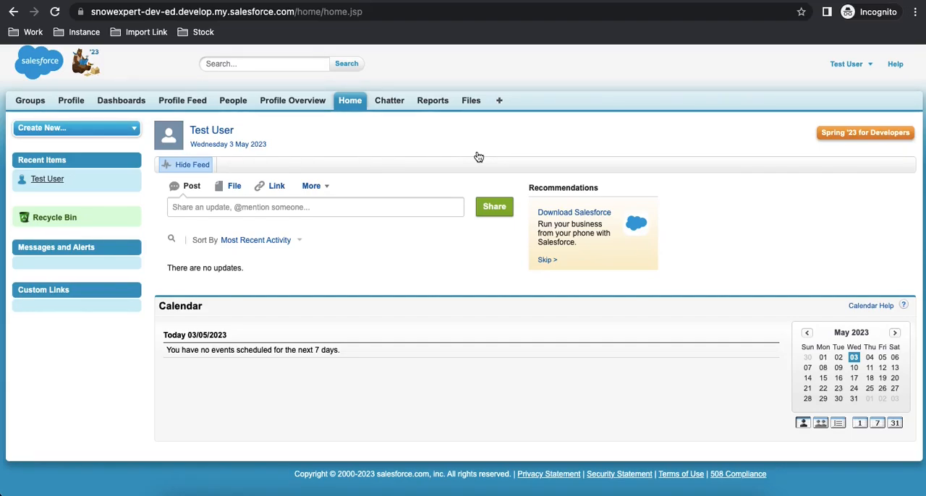
Return to the administrator's window and check the license and profile on the test user's record.
right_click(436, 492)
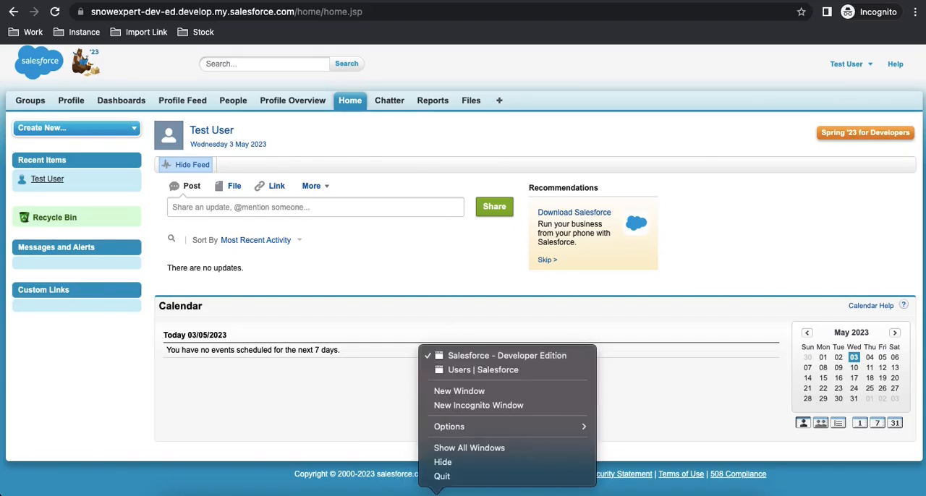
left_click(459, 370)
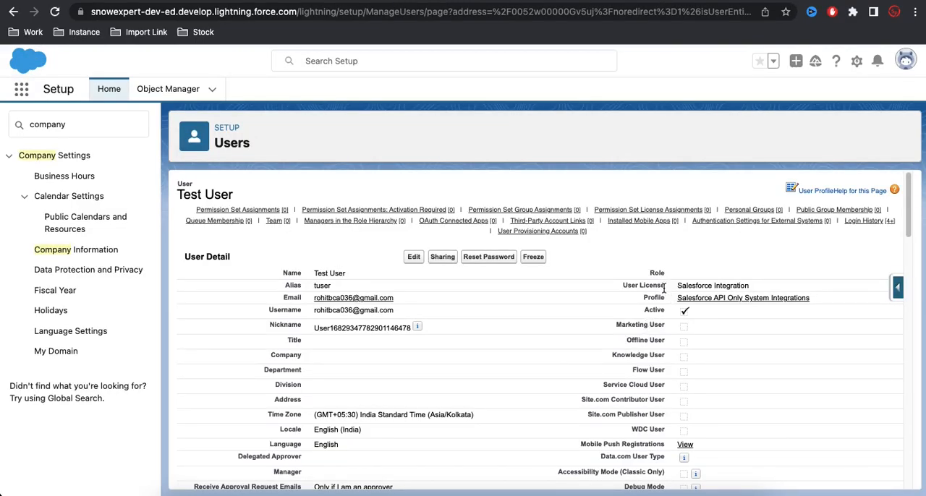